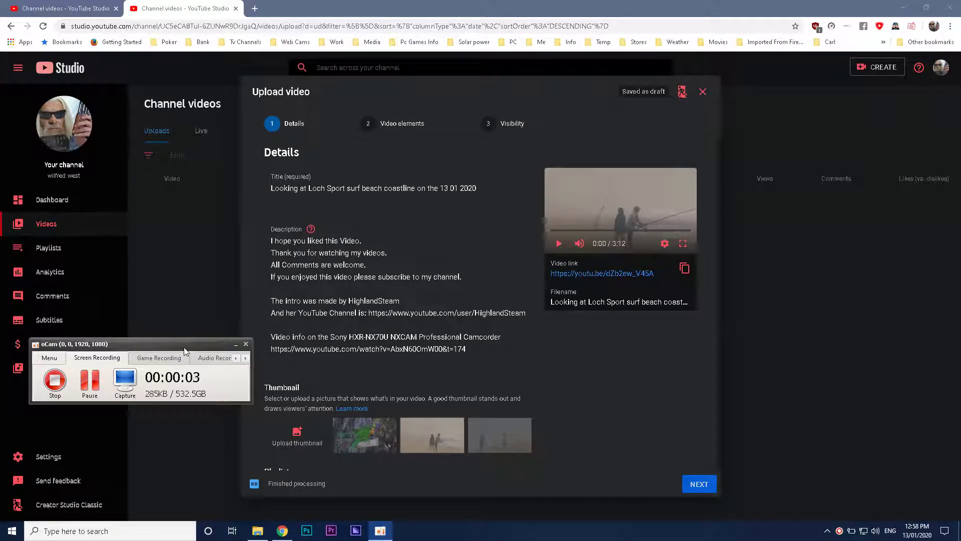
- Upload beach image 3 as the video's custom thumbnail
drag(184, 350, 912, 324)
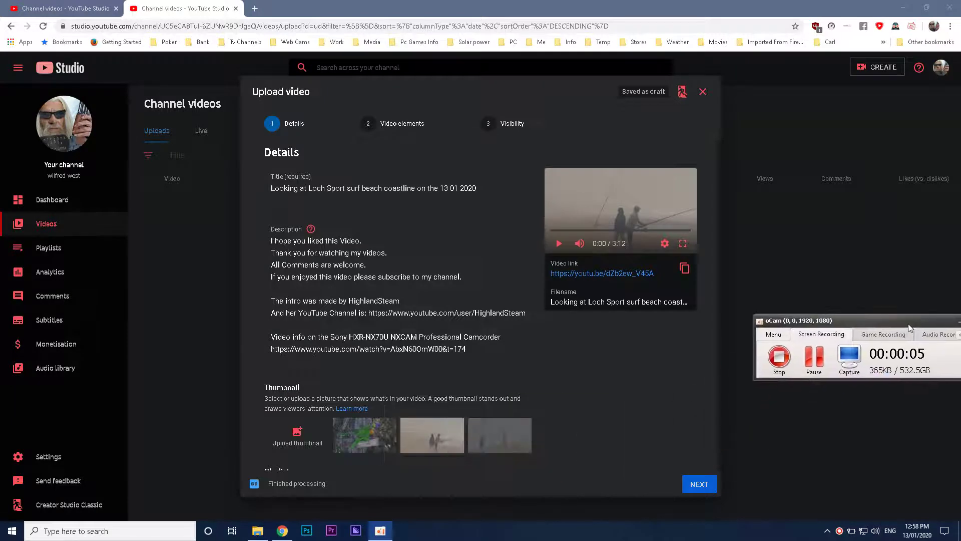
click(201, 329)
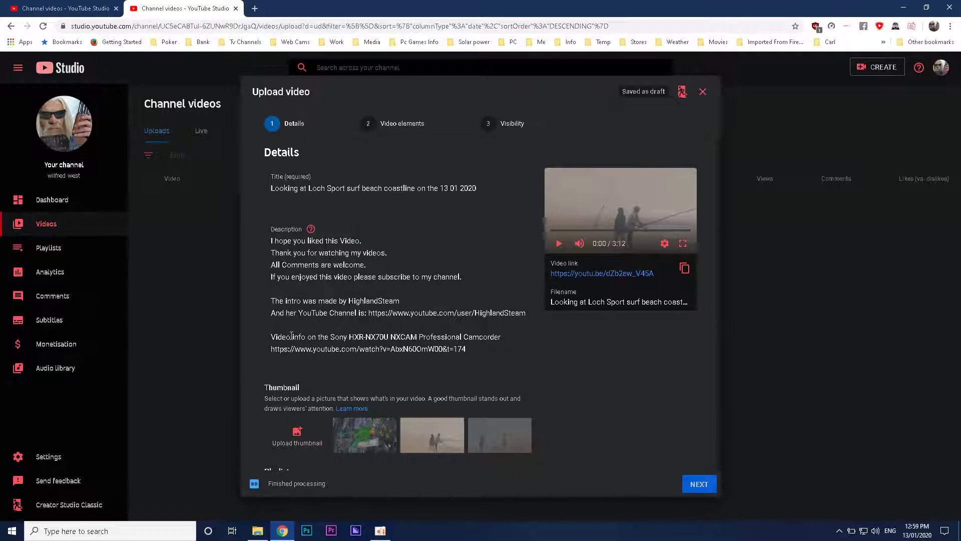
scroll(359, 351, down, 2)
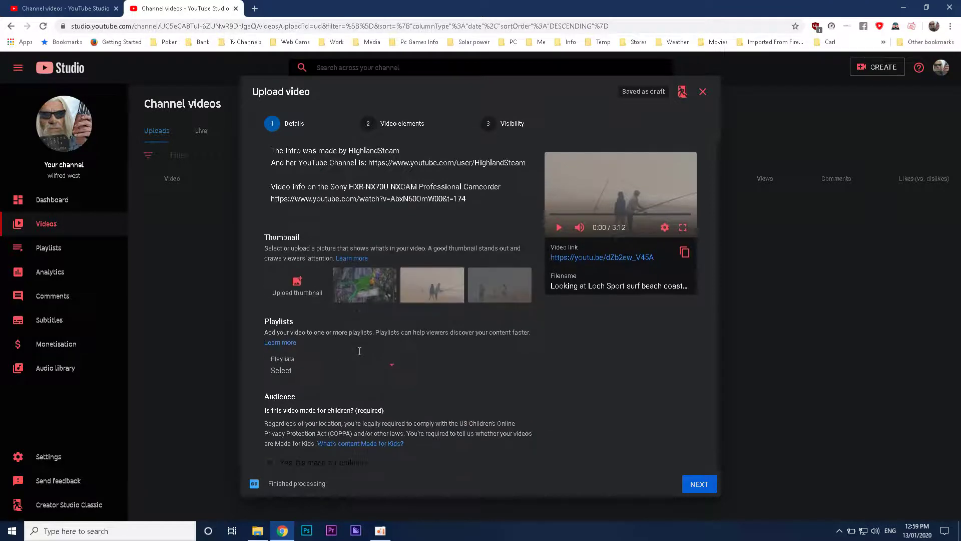
click(299, 287)
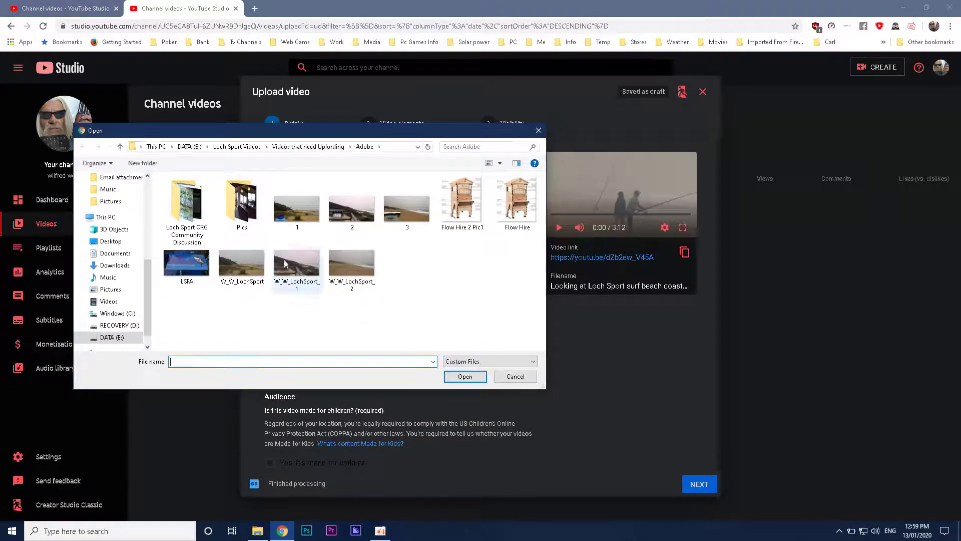
click(407, 216)
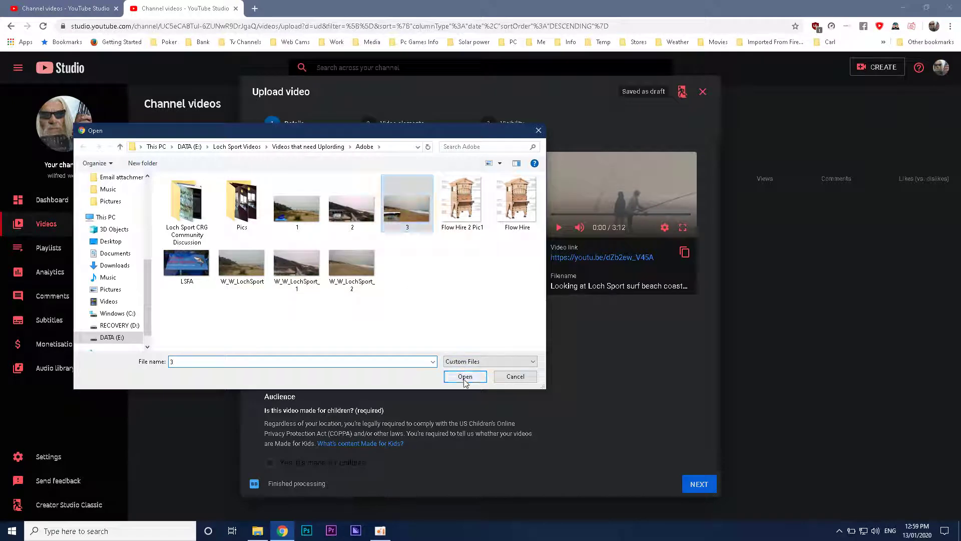
click(464, 376)
scroll(447, 258, up, 2)
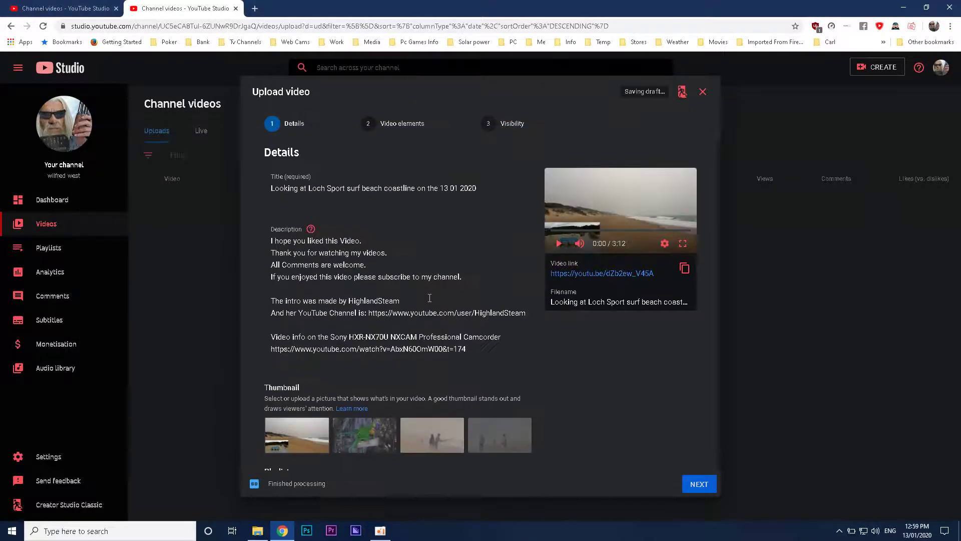
- Edit the title's date so it reads 13-01-2020
click(494, 192)
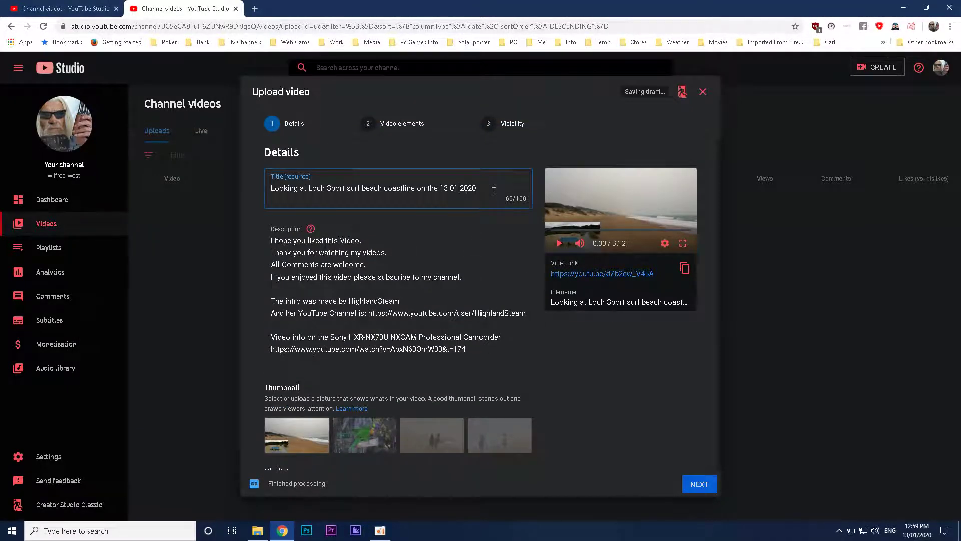
key(Left)
key(Left)
key(Left)
key(BackSpace)
text(-)
scroll(408, 275, down, 3)
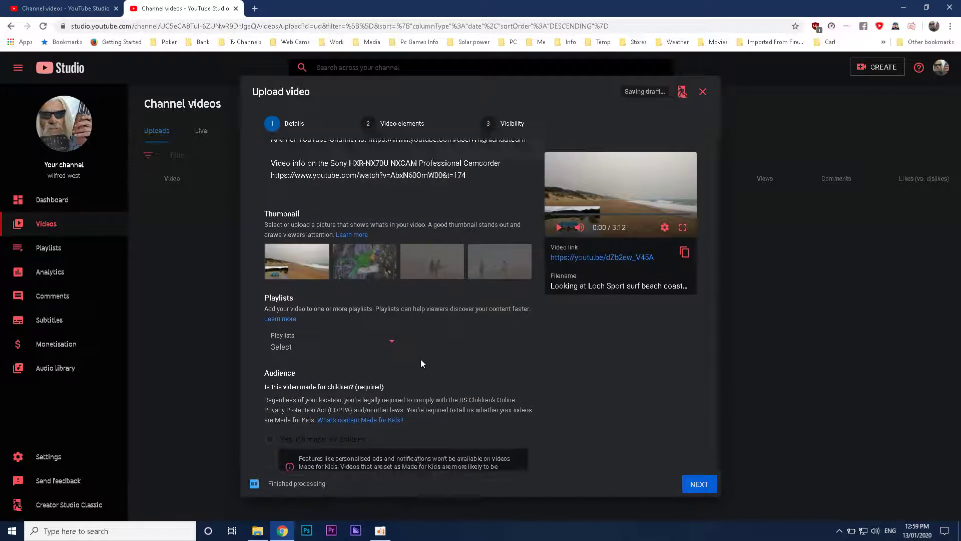
scroll(421, 363, down, 2)
- Tick the Looking at Loch Sport Surf Beach Coastline playlist, confirm, and expand More Options
click(389, 227)
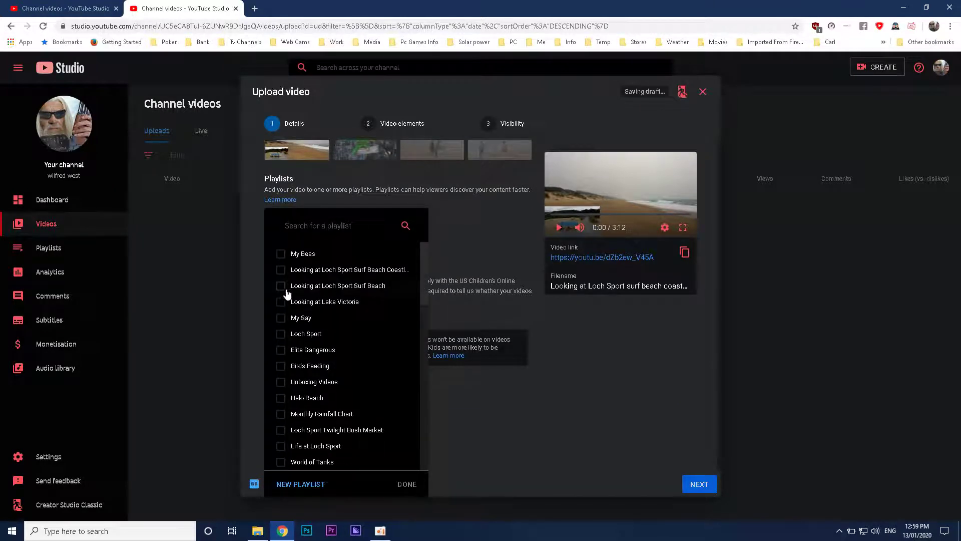
click(281, 270)
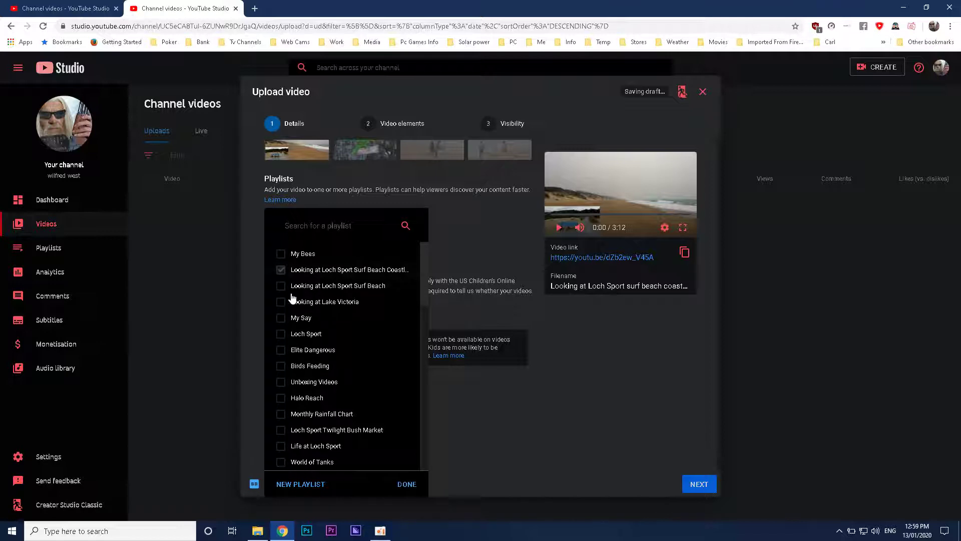
click(407, 484)
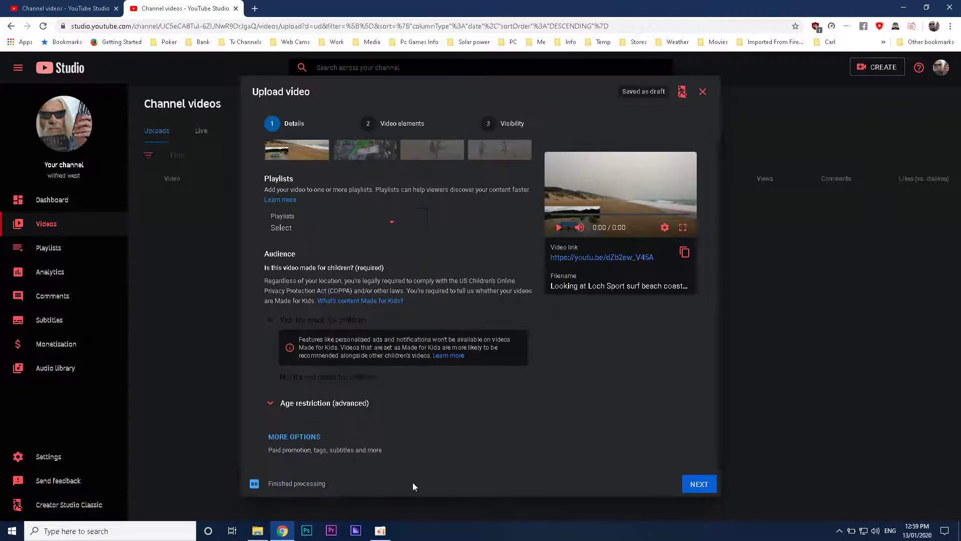
click(379, 225)
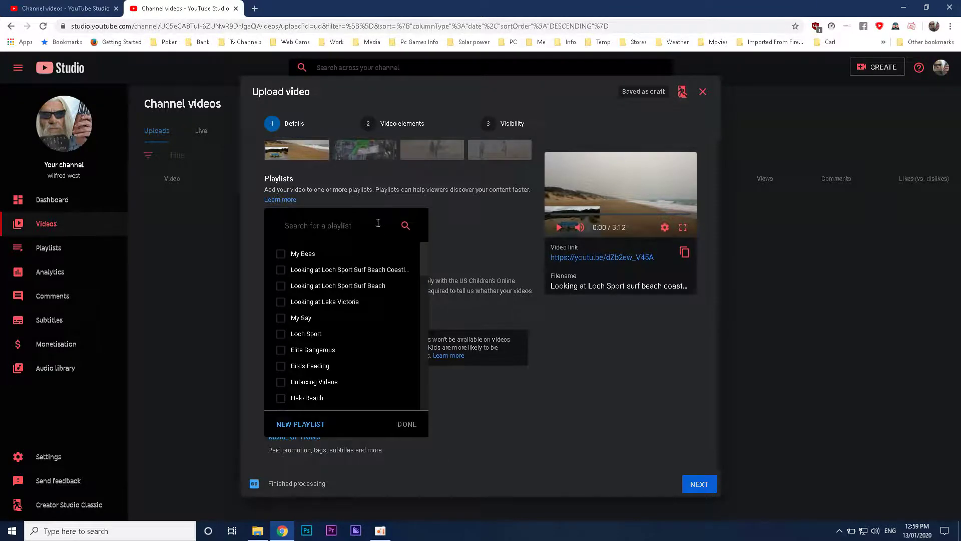
click(282, 269)
click(406, 424)
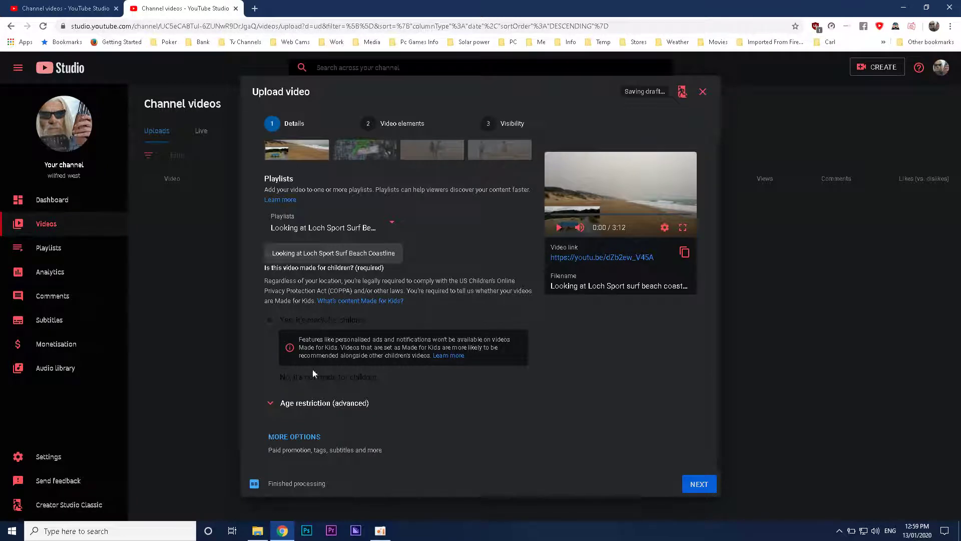
click(296, 436)
scroll(476, 404, down, 3)
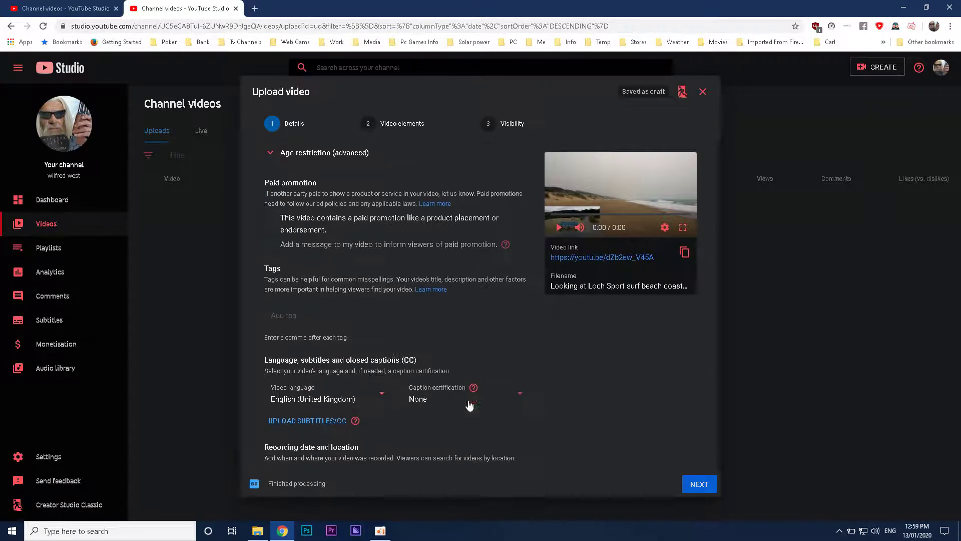
scroll(308, 306, up, 1)
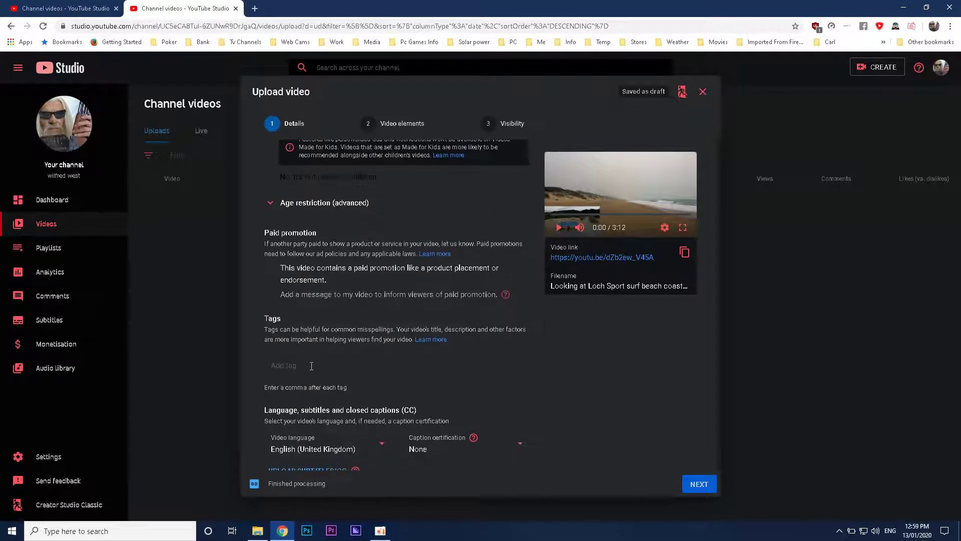
text(Lo)
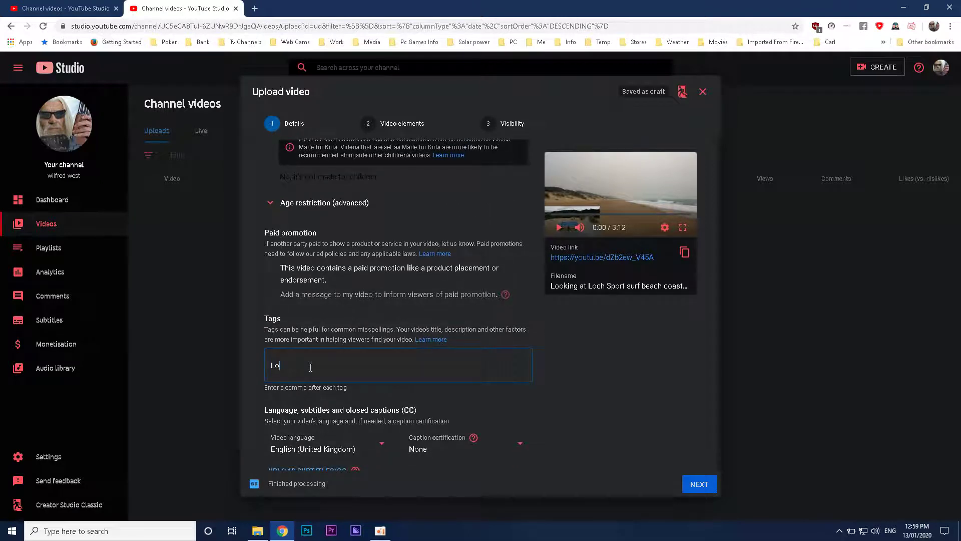
text(ch Sp)
text(ort,)
text(Surf Beach,)
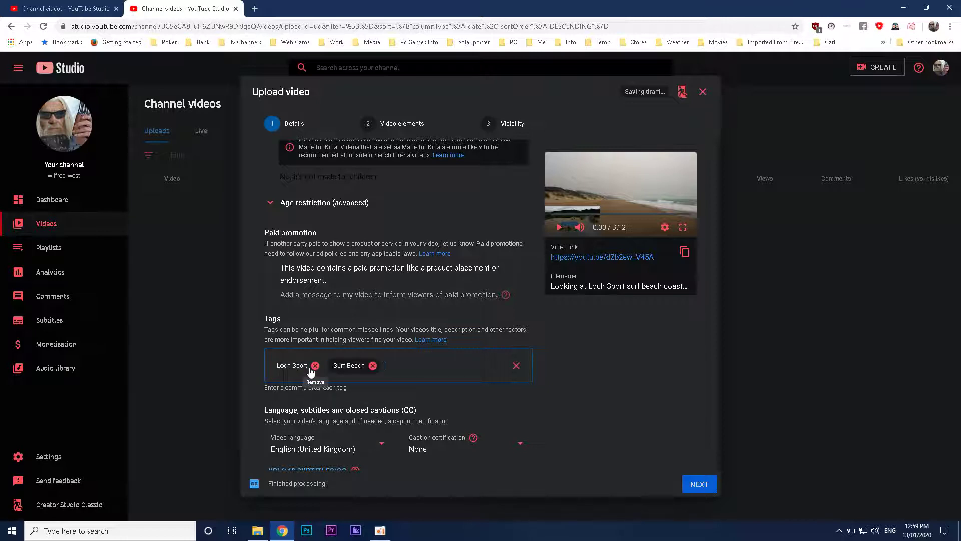
scroll(433, 343, up, 5)
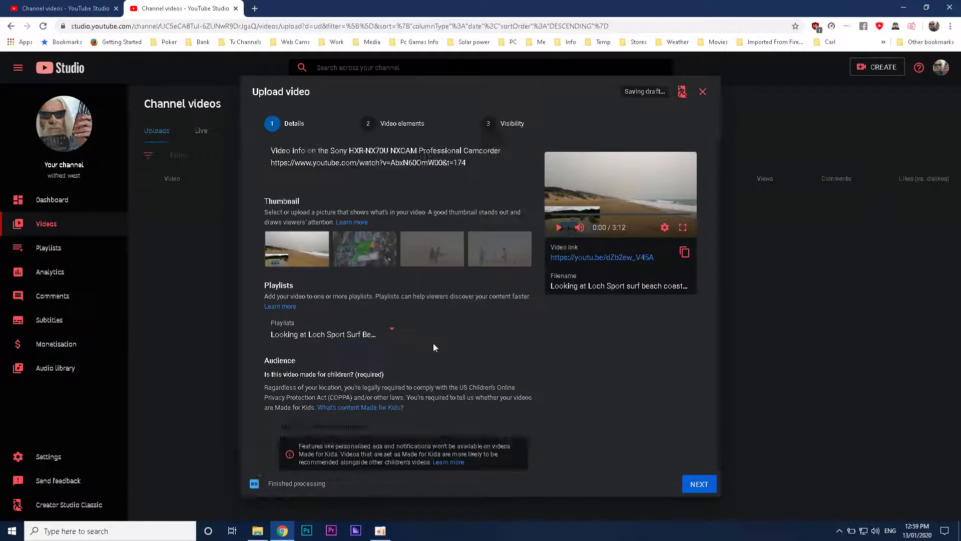
scroll(431, 320, up, 4)
- Copy 'coastline' from the title and paste it in as a new tag
double_click(400, 191)
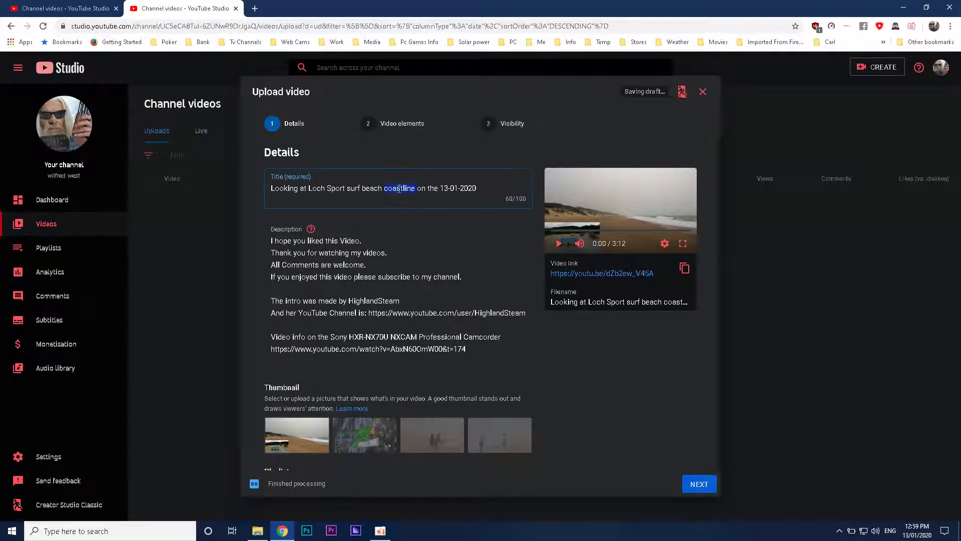
right_click(399, 188)
click(419, 224)
scroll(418, 224, down, 3)
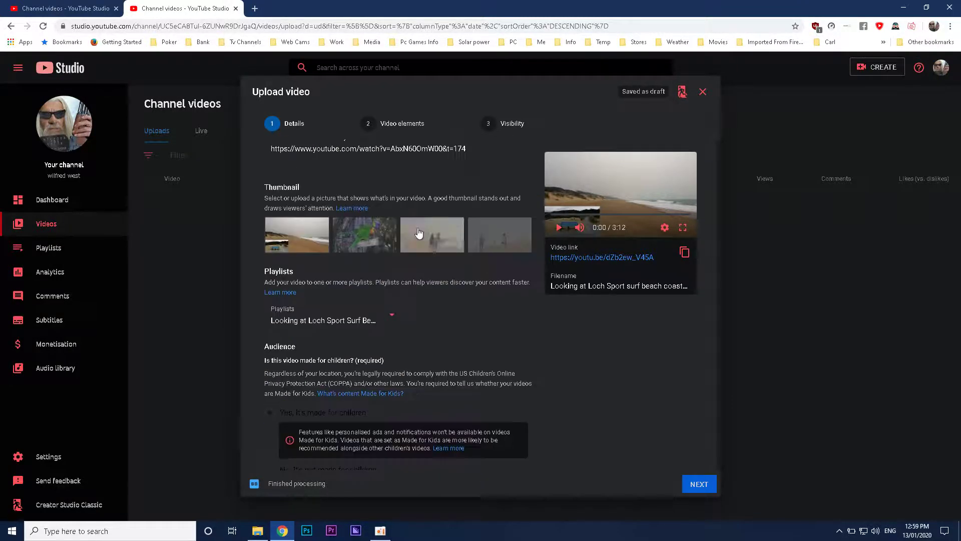
scroll(408, 278, down, 3)
scroll(406, 307, down, 2)
right_click(408, 258)
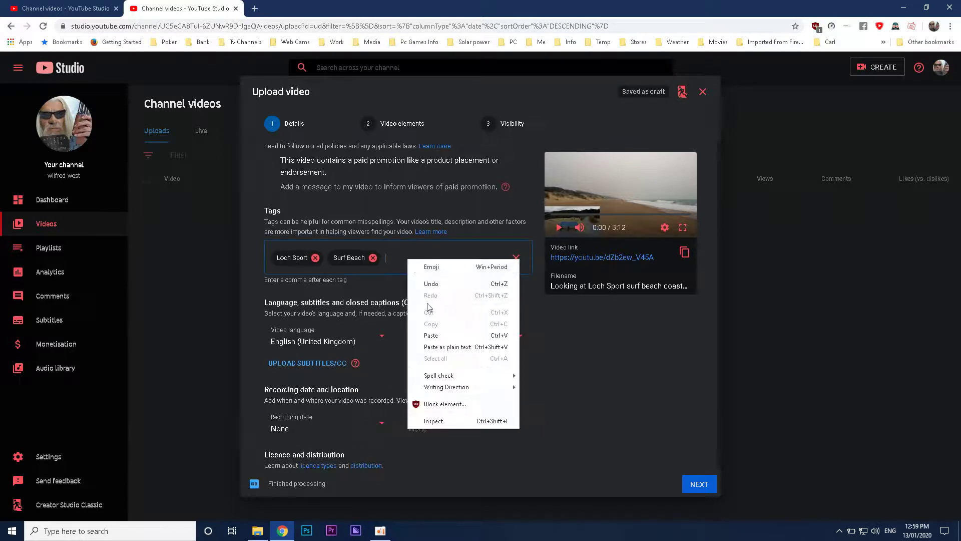
click(434, 337)
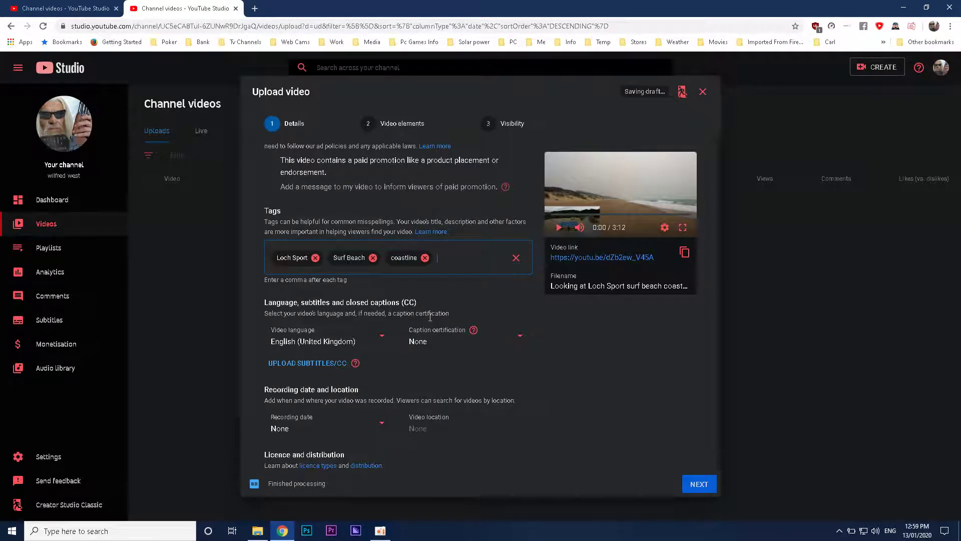
- Capitalise the new tag so it reads 'Coastline'
click(406, 258)
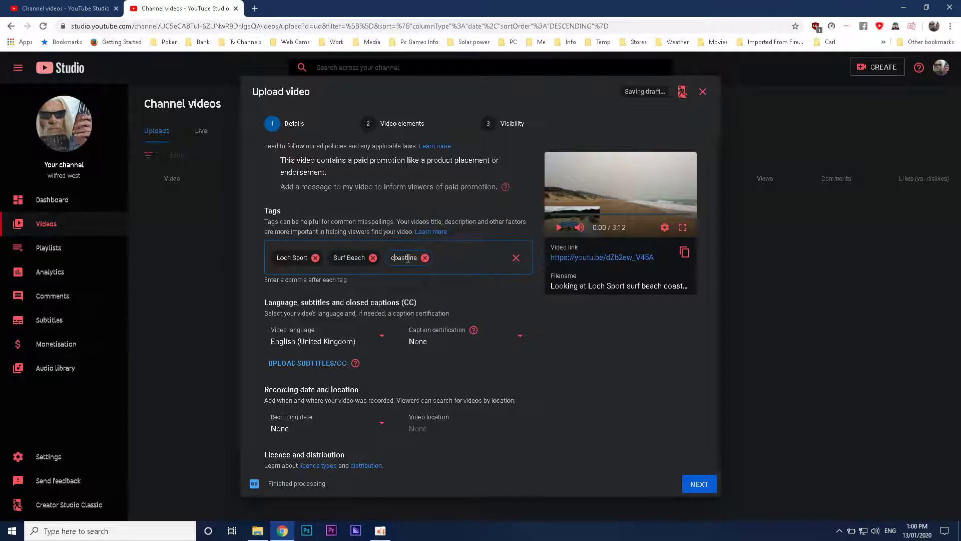
key(BackSpace)
text(C)
key(BackSpace)
text(C)
click(501, 269)
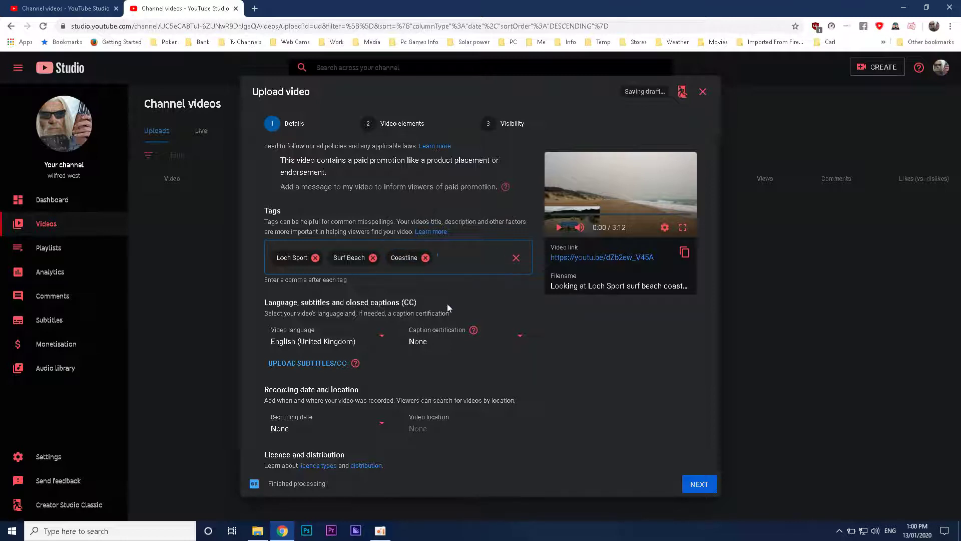
scroll(395, 346, down, 2)
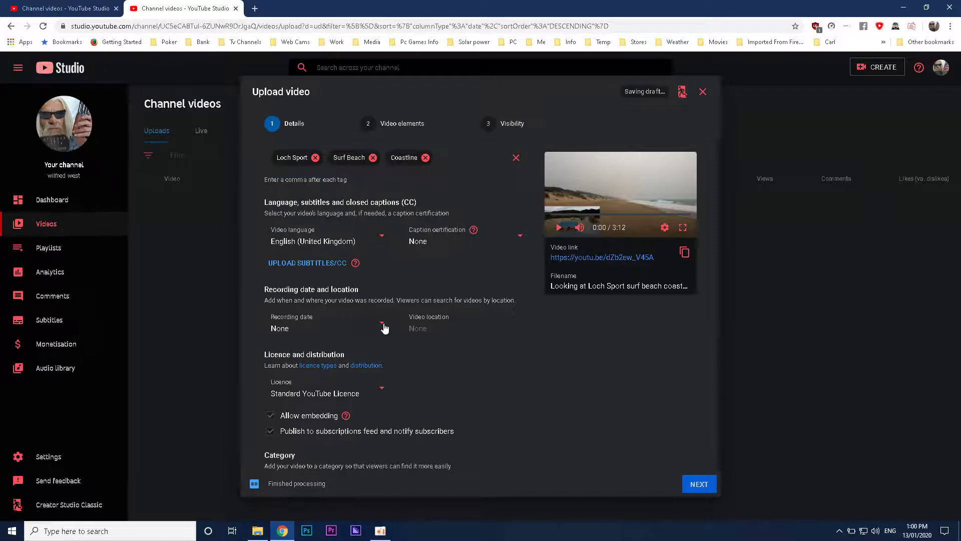
- Set the recording date to 13 Jan 2020 and the video location to Loch Sport
click(384, 329)
click(281, 447)
click(461, 326)
text(lo)
text(ch)
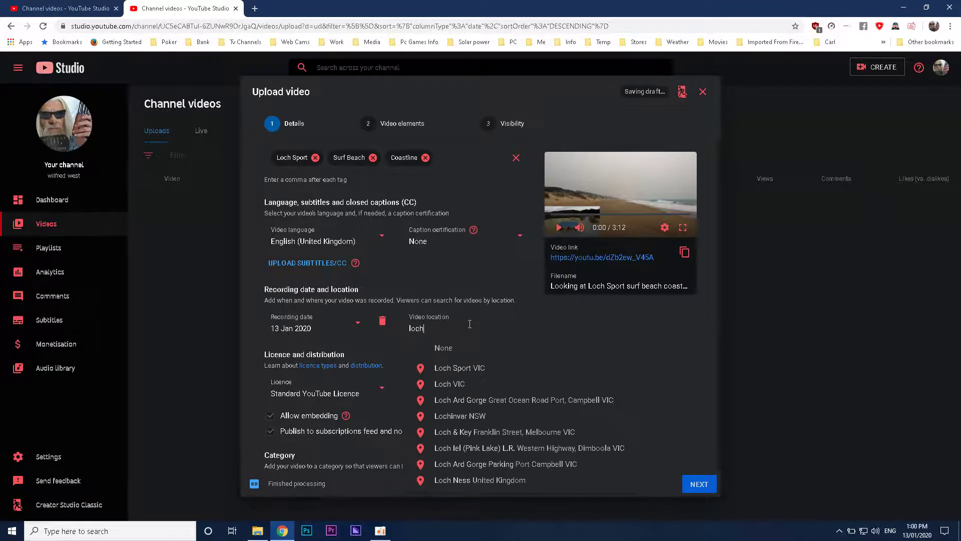
click(477, 368)
scroll(476, 369, down, 1)
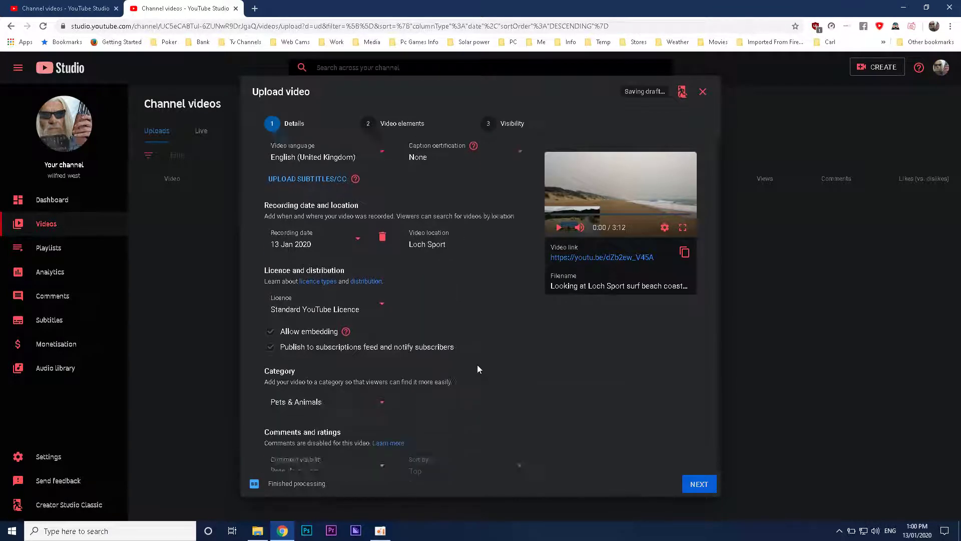
scroll(477, 369, down, 1)
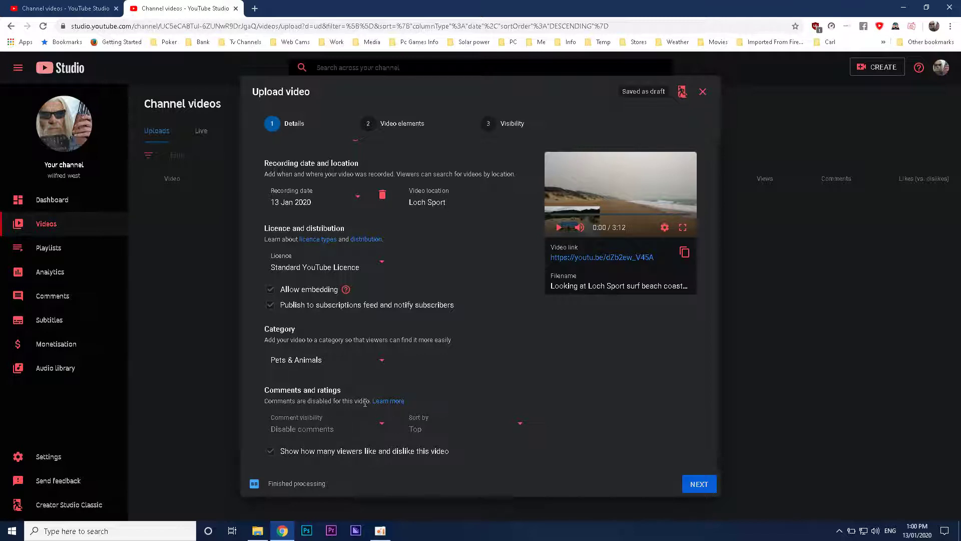
scroll(354, 411, up, 3)
scroll(355, 411, up, 3)
scroll(355, 412, up, 3)
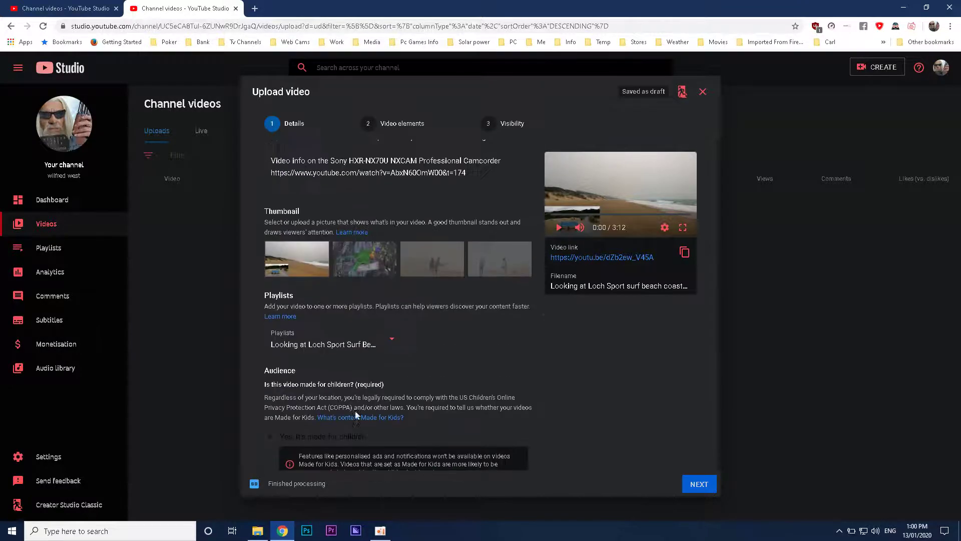
scroll(359, 405, down, 2)
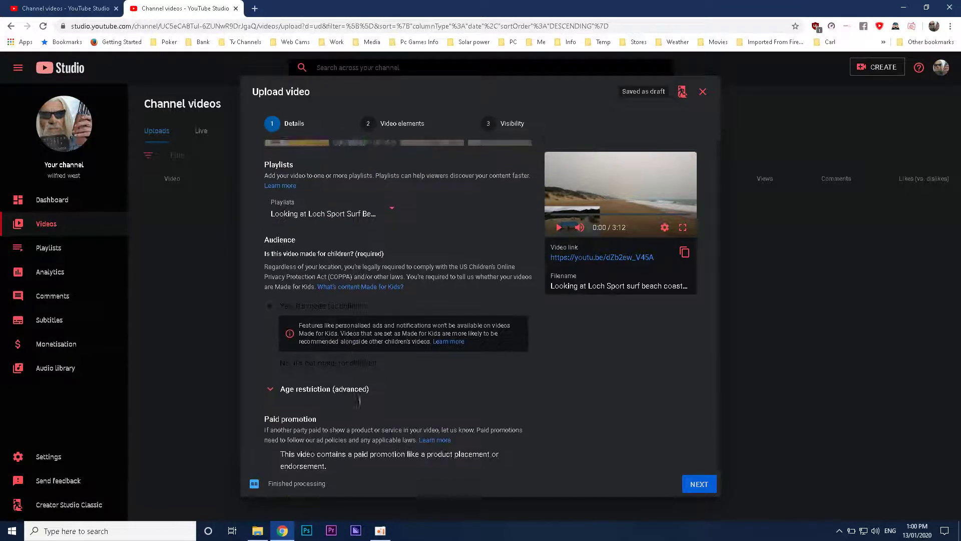
scroll(360, 402, down, 1)
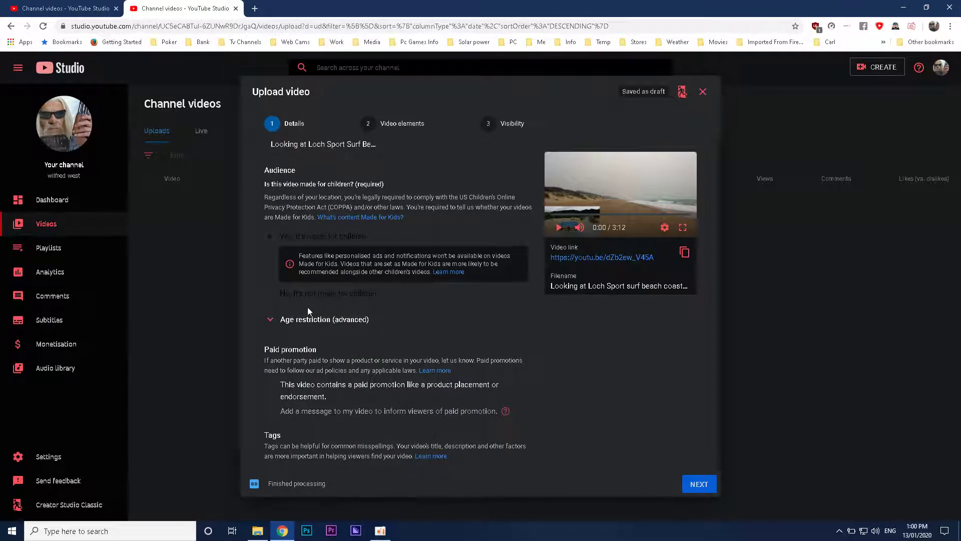
- Mark the video as not made for children and set its category to News & Politics
click(272, 298)
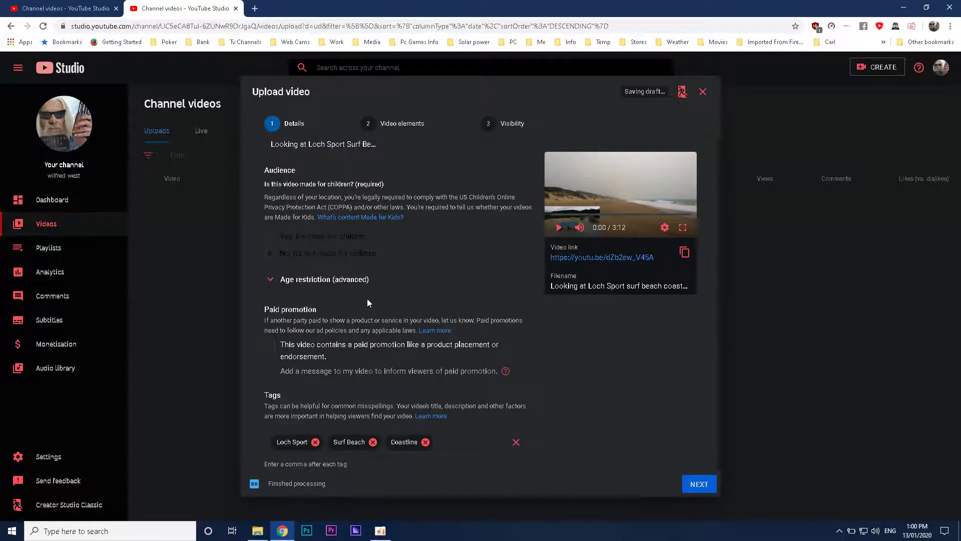
scroll(367, 298, down, 2)
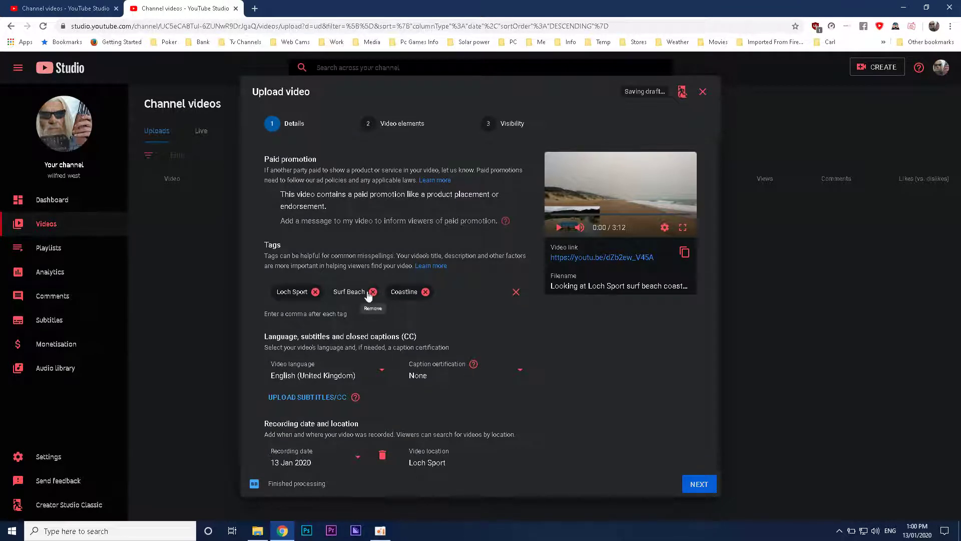
scroll(367, 295, down, 2)
scroll(368, 301, down, 2)
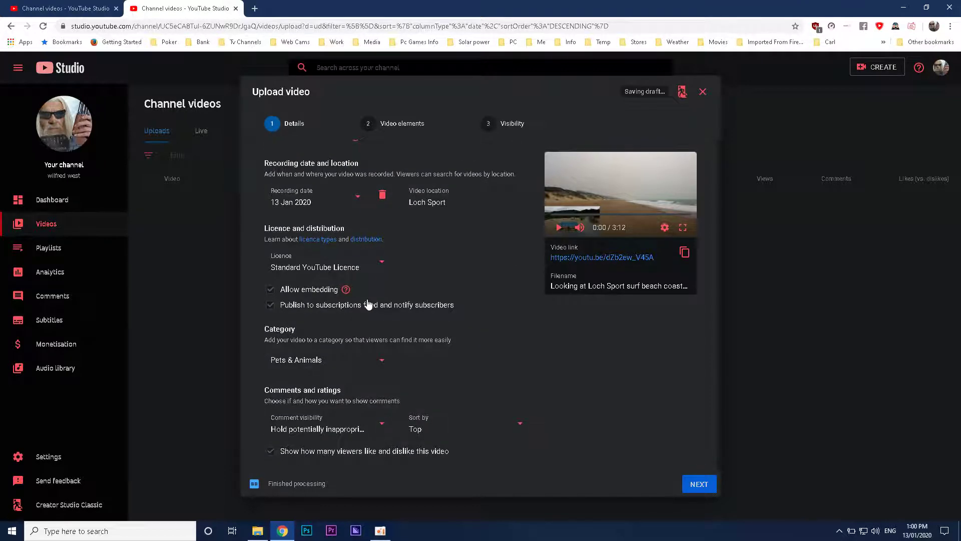
click(383, 360)
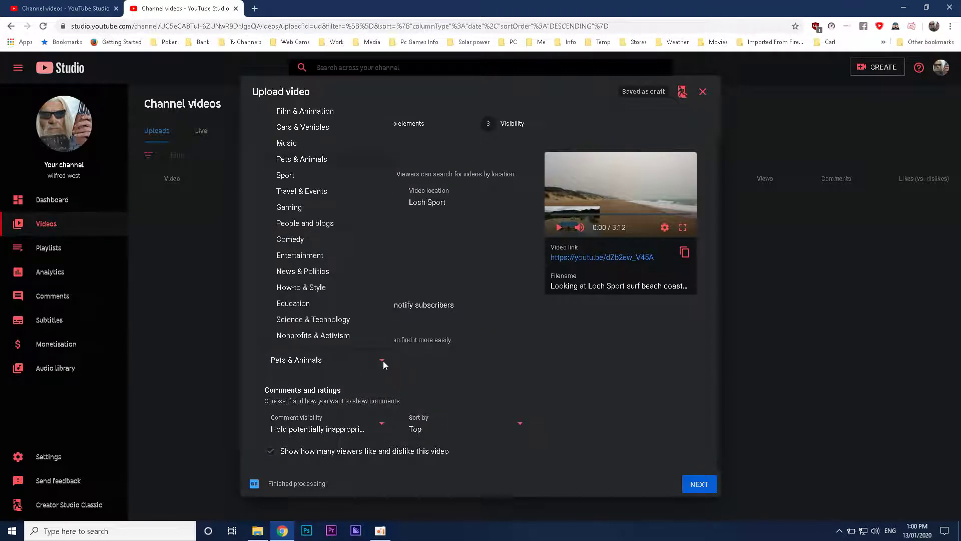
click(295, 273)
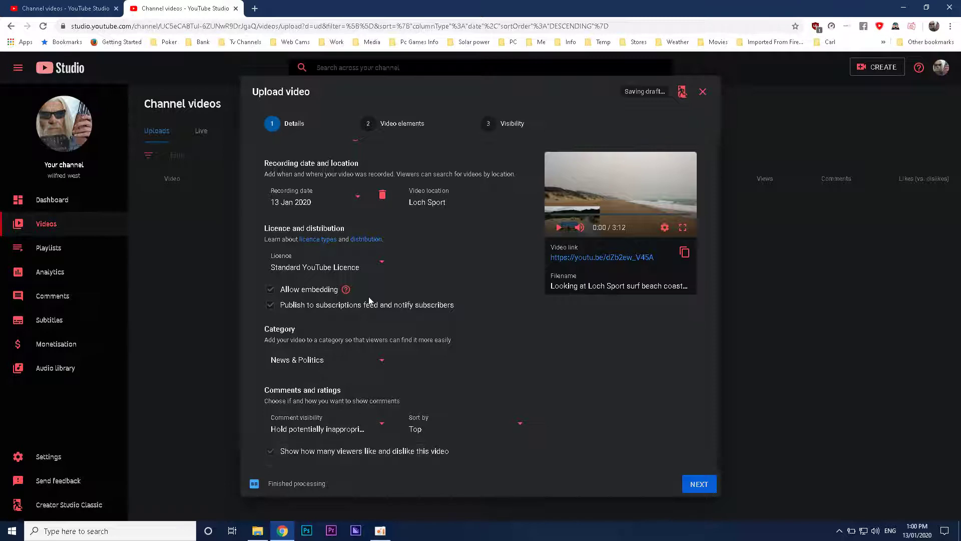
scroll(369, 299, up, 3)
scroll(317, 190, up, 1)
scroll(317, 190, up, 2)
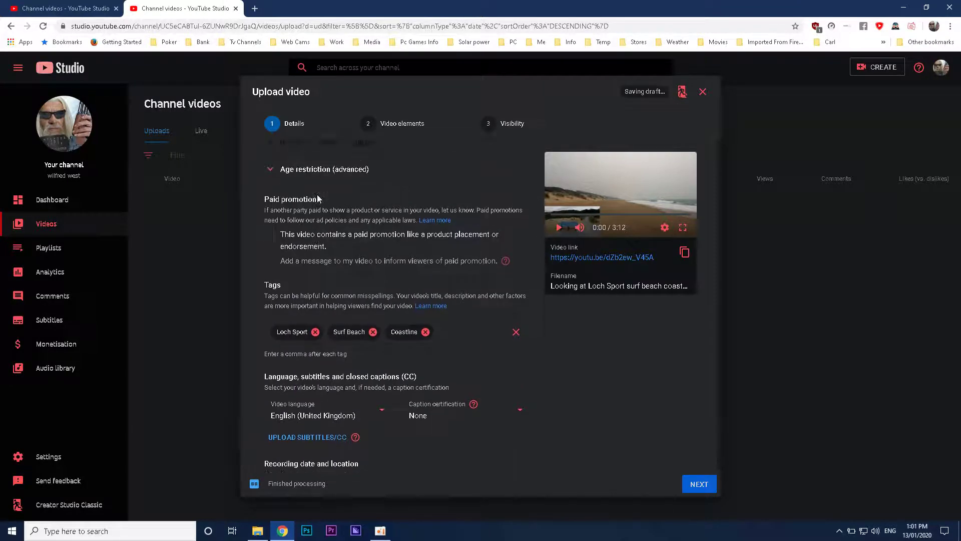
scroll(318, 195, up, 2)
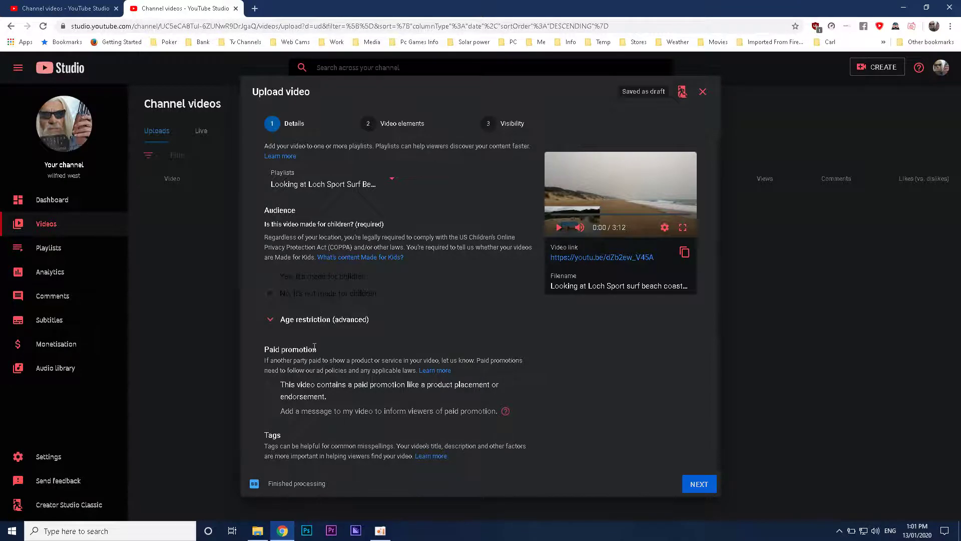
scroll(319, 309, down, 3)
scroll(351, 279, up, 1)
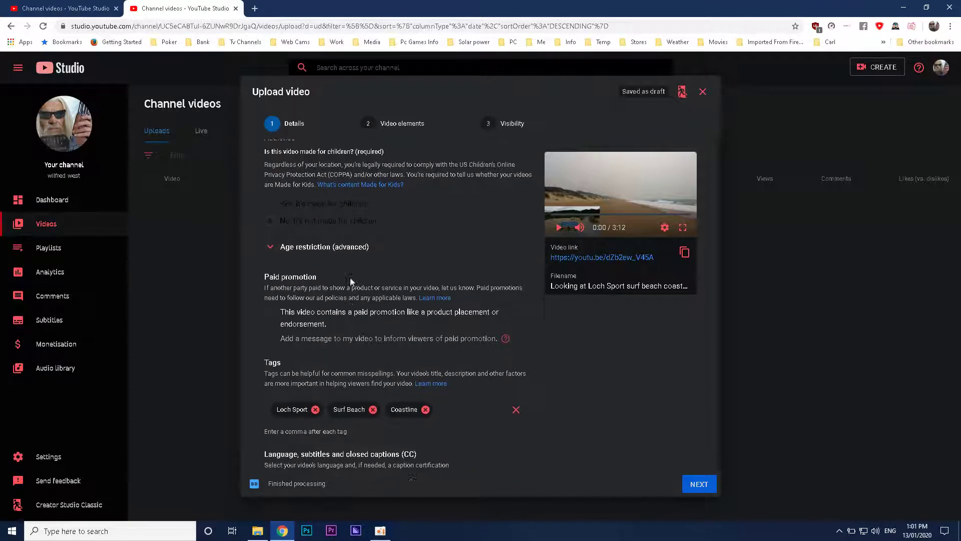
scroll(351, 278, up, 1)
scroll(348, 275, down, 4)
scroll(346, 273, down, 7)
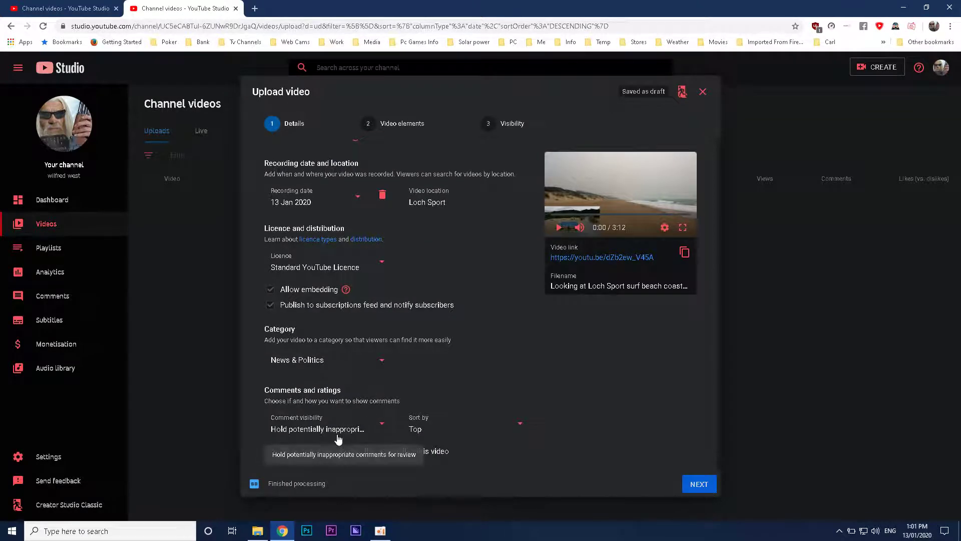
scroll(339, 425, up, 1)
scroll(338, 413, up, 6)
scroll(323, 360, up, 1)
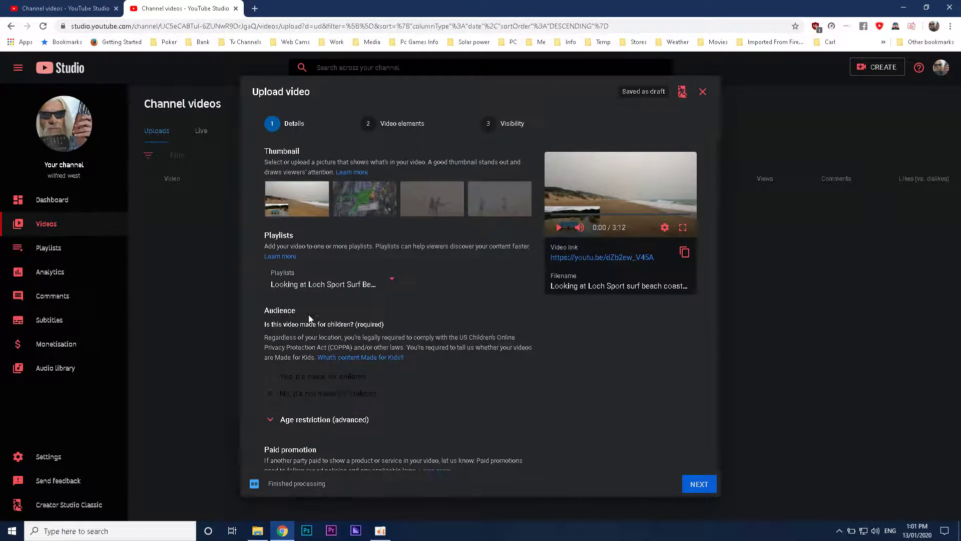
scroll(347, 390, down, 4)
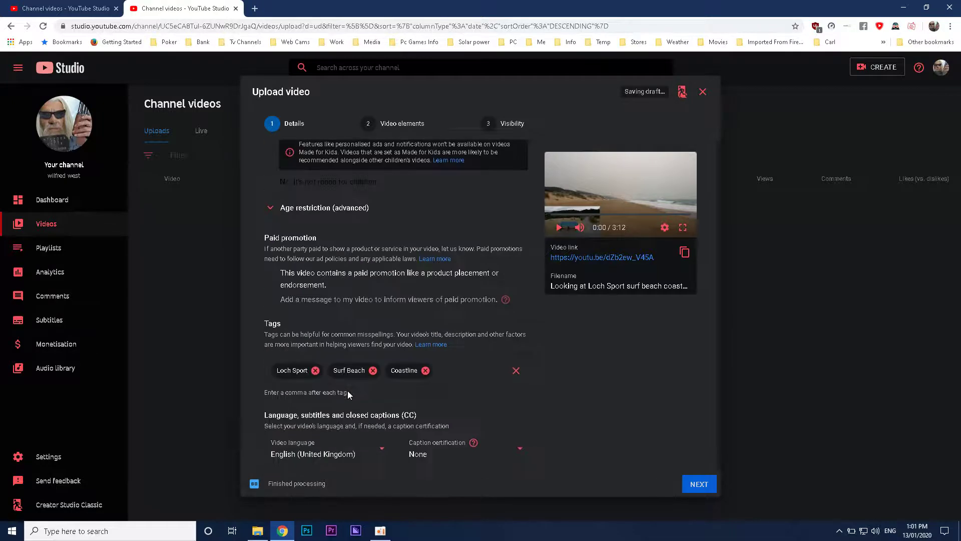
scroll(348, 390, down, 3)
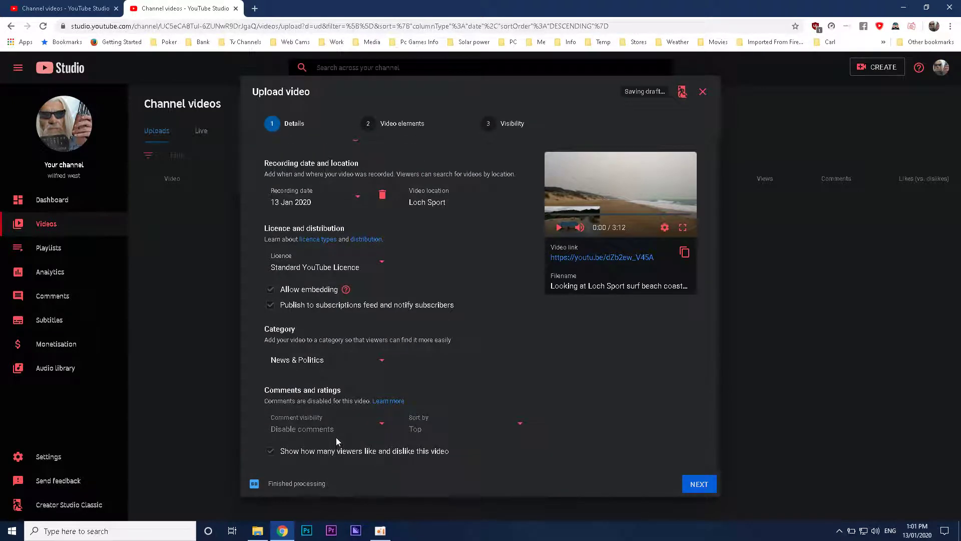
scroll(325, 416, up, 3)
scroll(326, 414, up, 3)
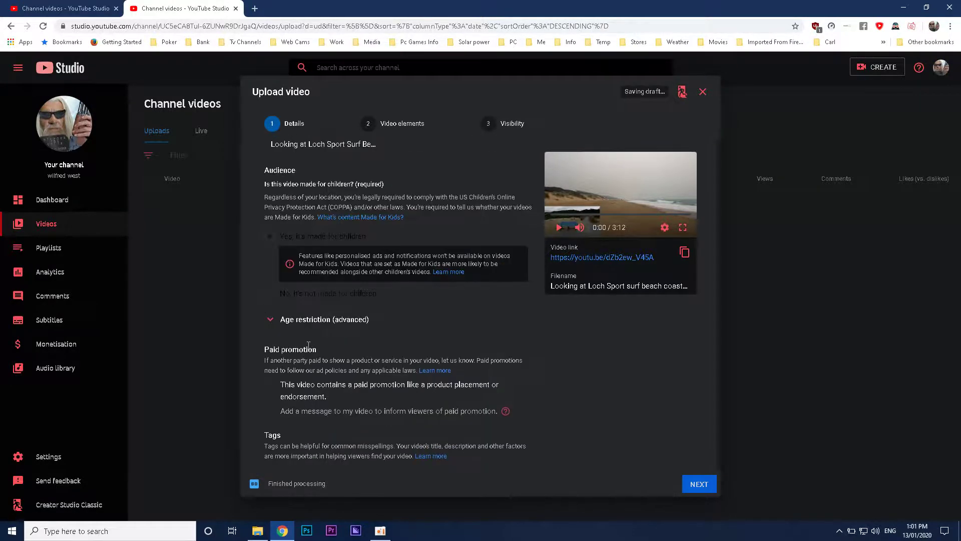
- Choose 'No, it's not made for children' and set comment visibility to hold inappropriate comments
click(274, 299)
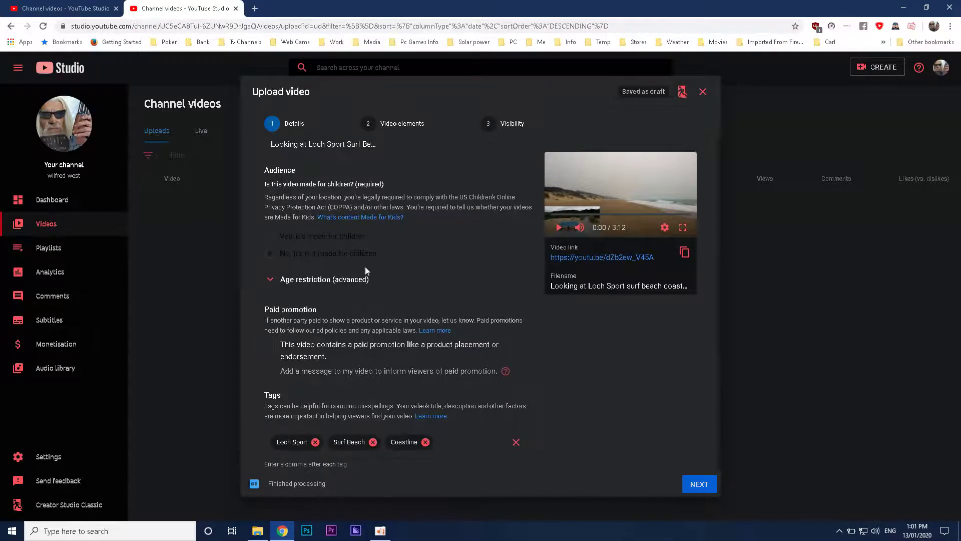
scroll(361, 286, down, 3)
scroll(357, 308, down, 3)
scroll(353, 323, down, 2)
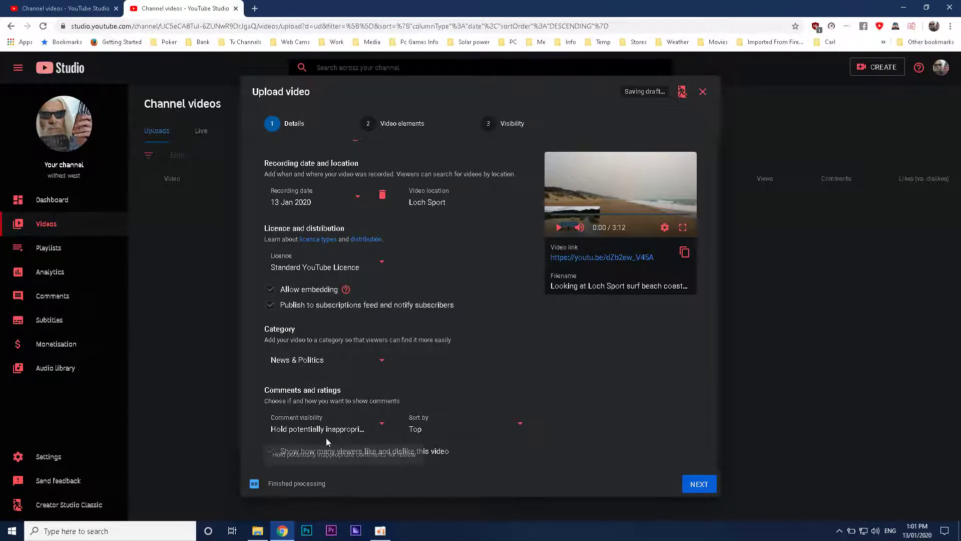
click(380, 427)
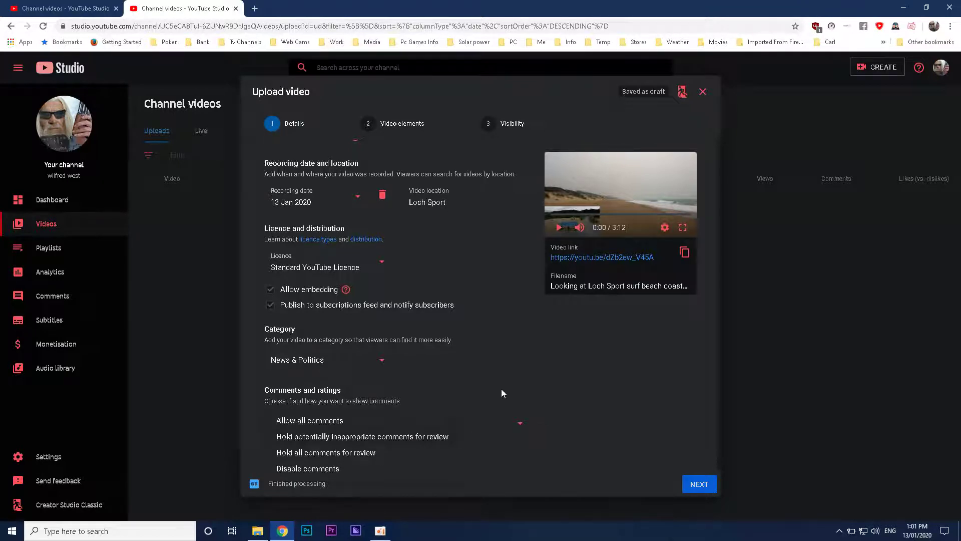
click(512, 375)
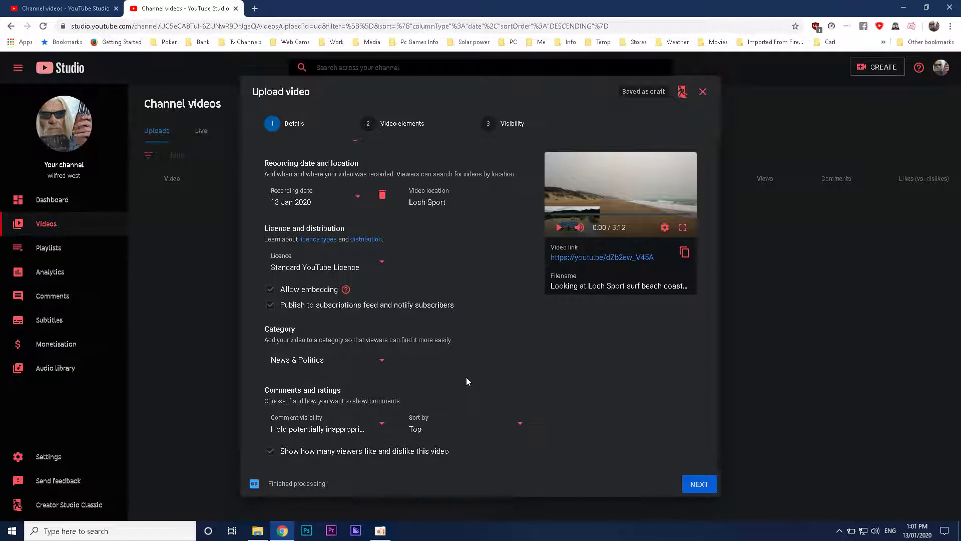
scroll(466, 378, up, 2)
scroll(465, 377, up, 1)
scroll(466, 378, up, 2)
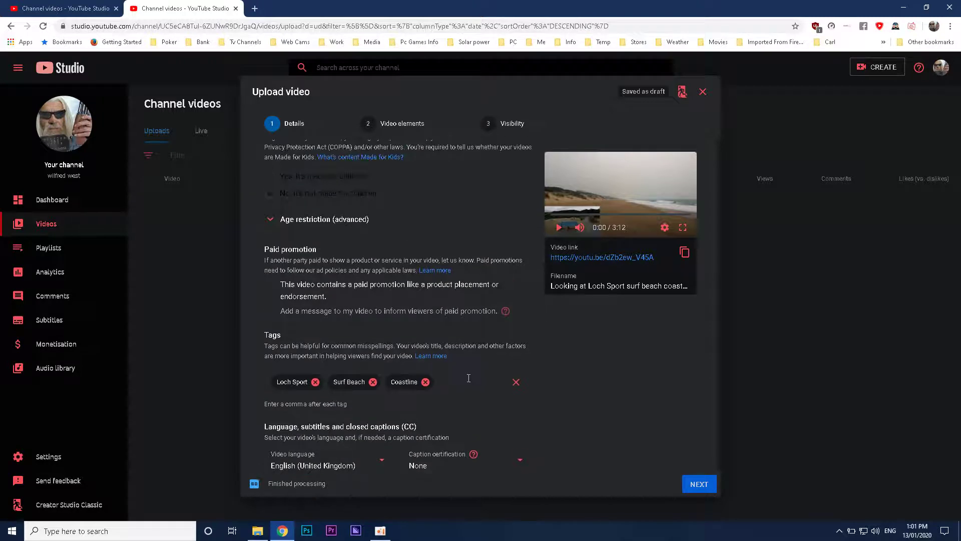
scroll(468, 378, up, 2)
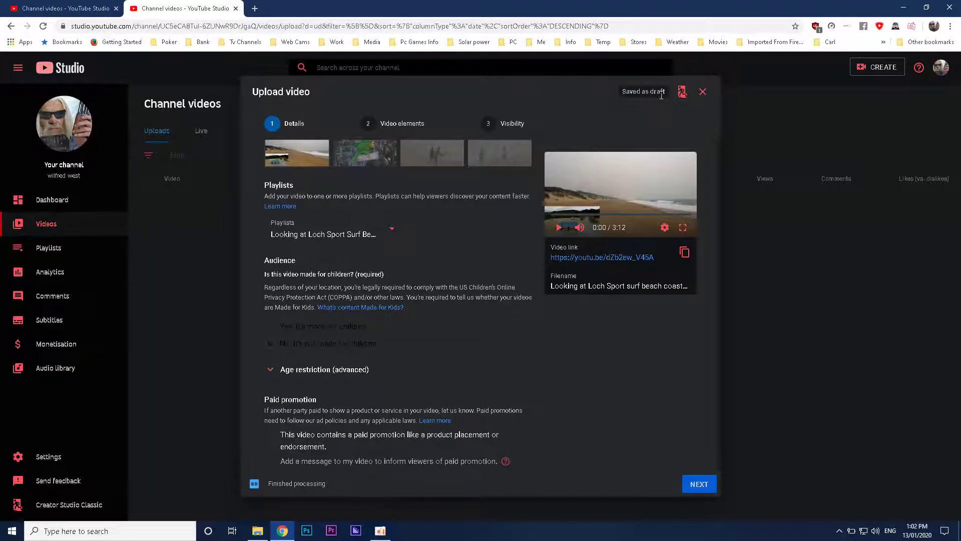
scroll(452, 276, down, 3)
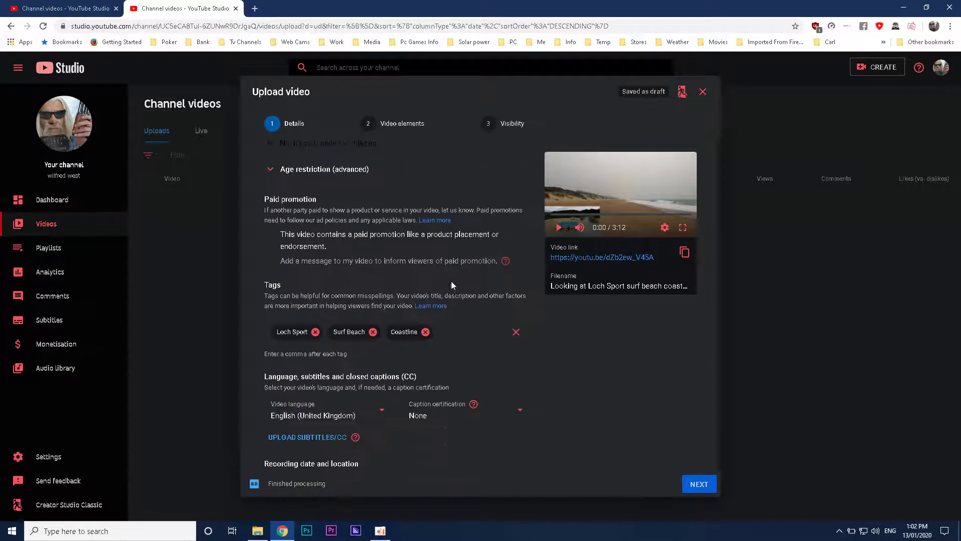
scroll(454, 322, down, 2)
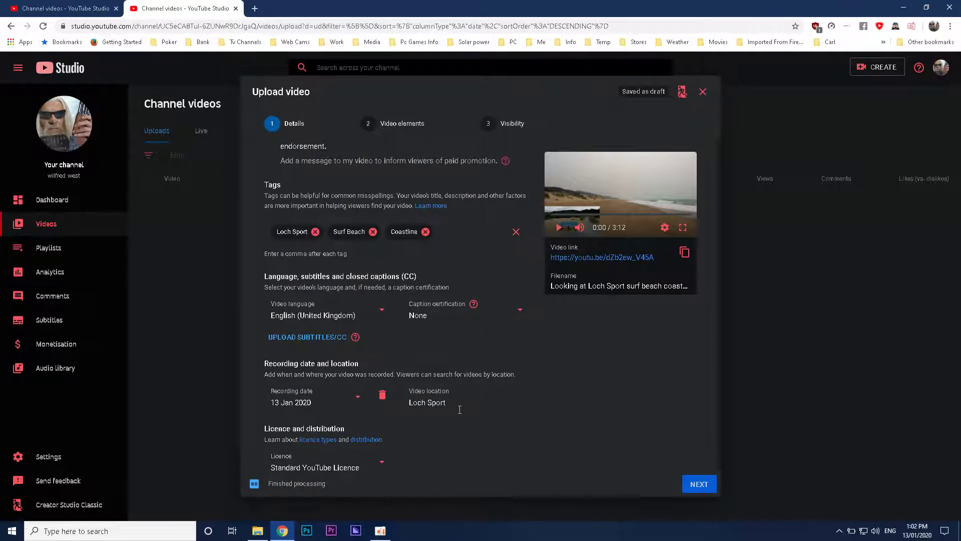
scroll(459, 409, up, 1)
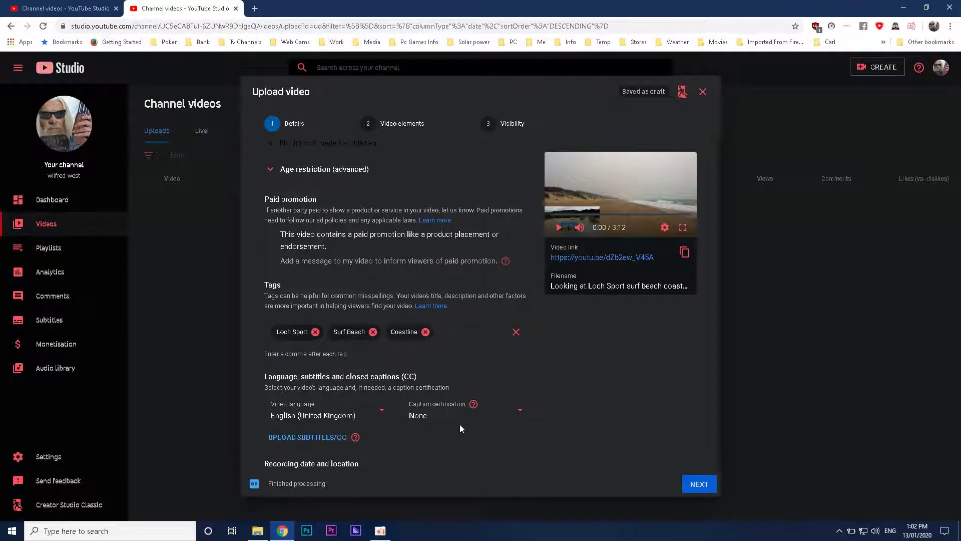
scroll(443, 409, up, 3)
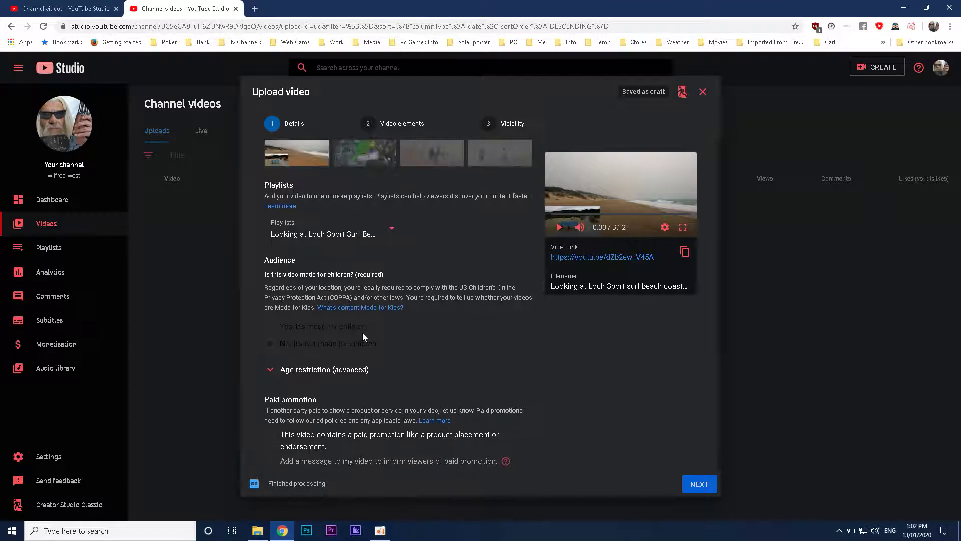
scroll(363, 333, up, 3)
scroll(362, 347, down, 2)
scroll(362, 348, down, 1)
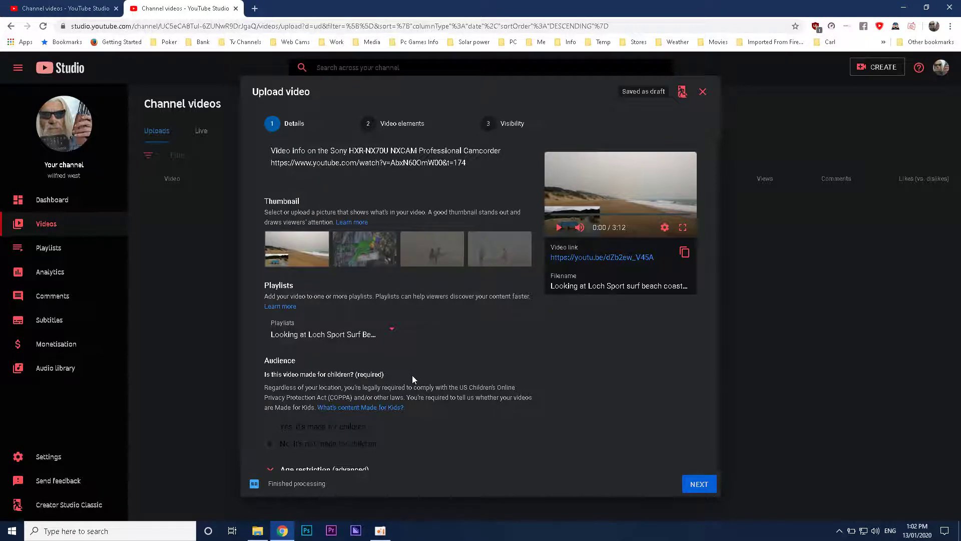
scroll(413, 374, down, 6)
- Review the Details page and continue to the Video elements step
click(708, 488)
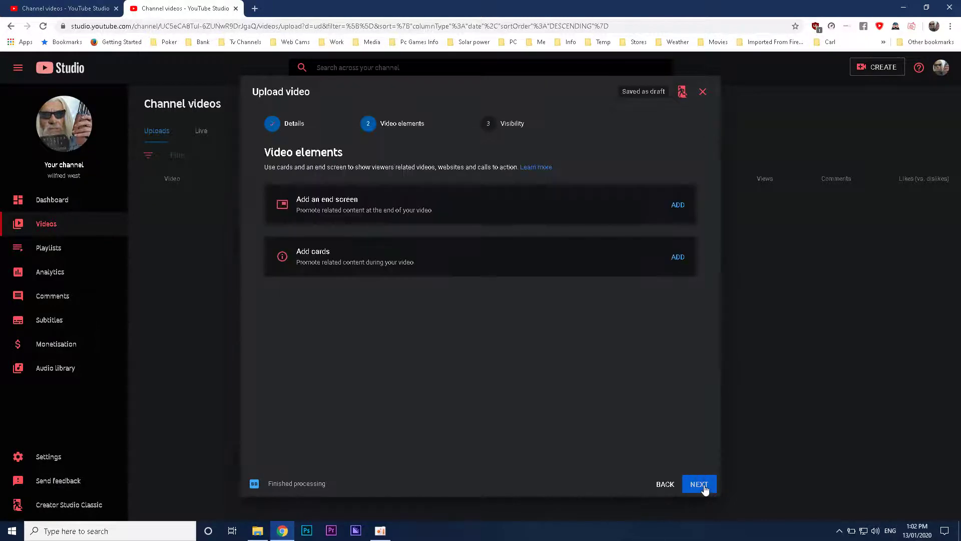
- Go to the Visibility step and publish the beach video now
click(698, 486)
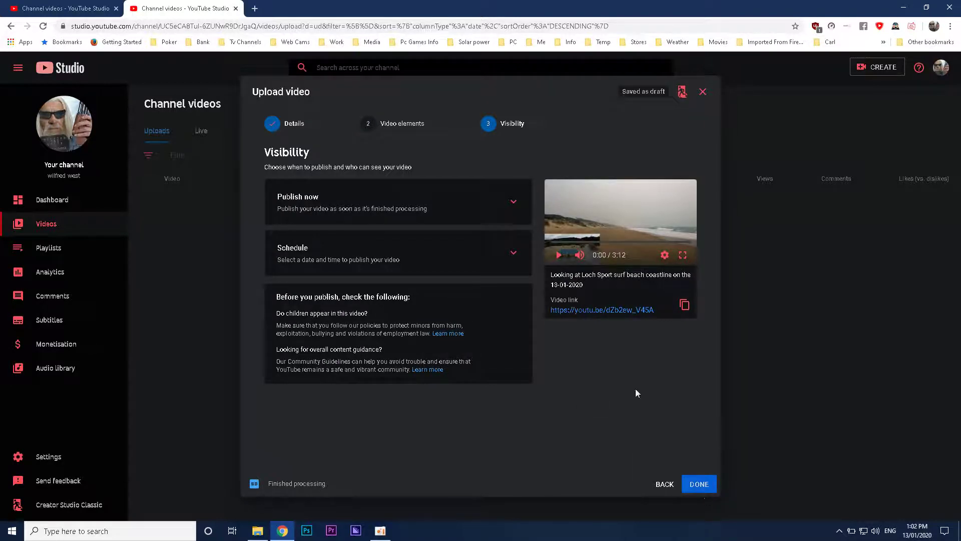
click(421, 214)
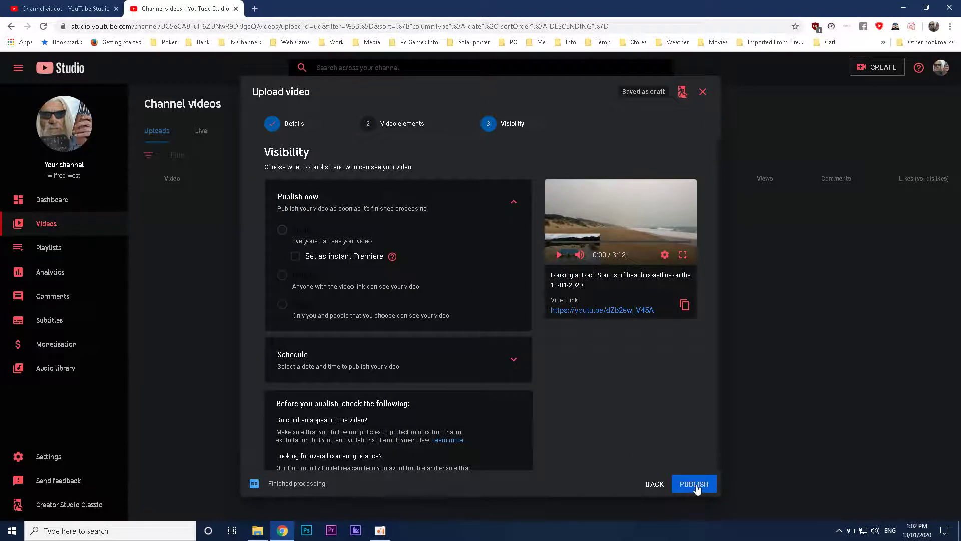
click(695, 484)
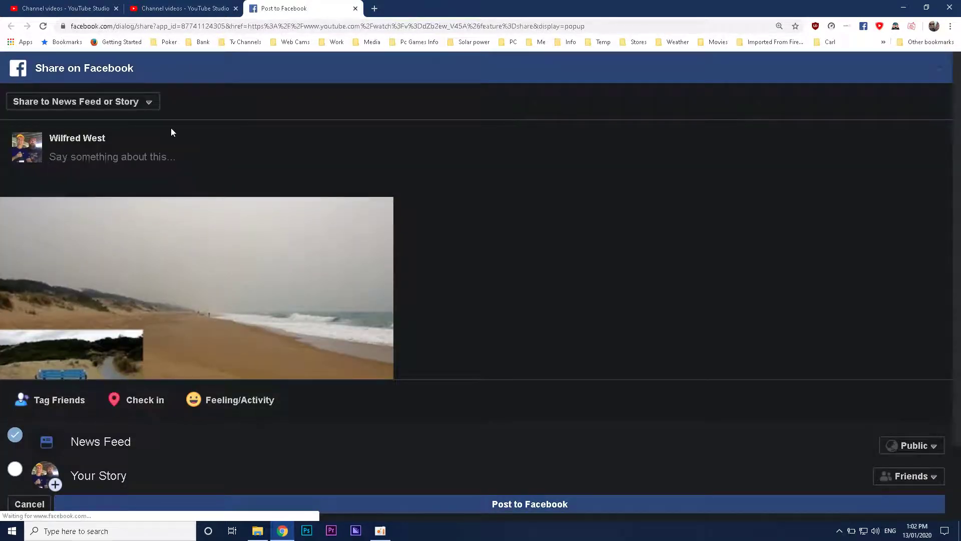
- Share the video to the Videos of Loch Sport "the Best Place to Live" group and post it
click(151, 103)
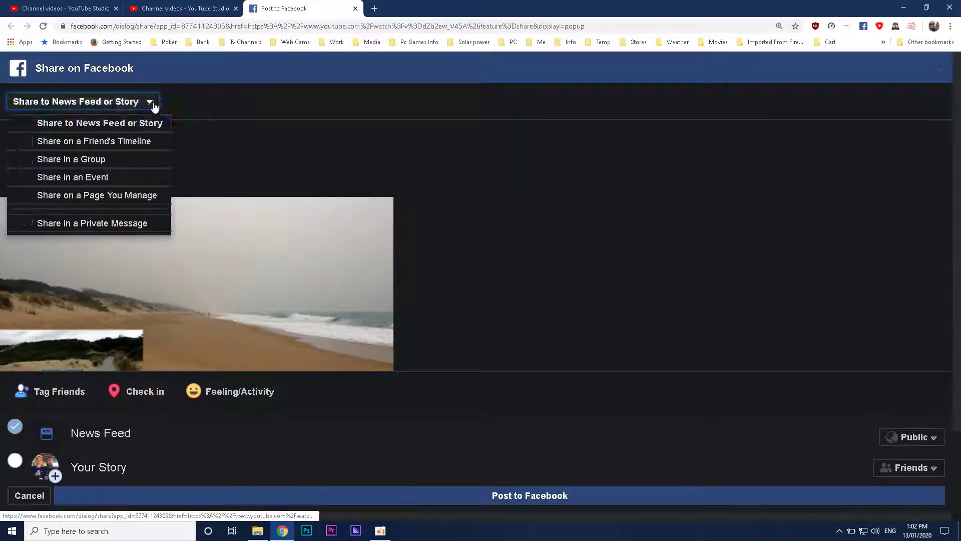
click(106, 161)
text(v)
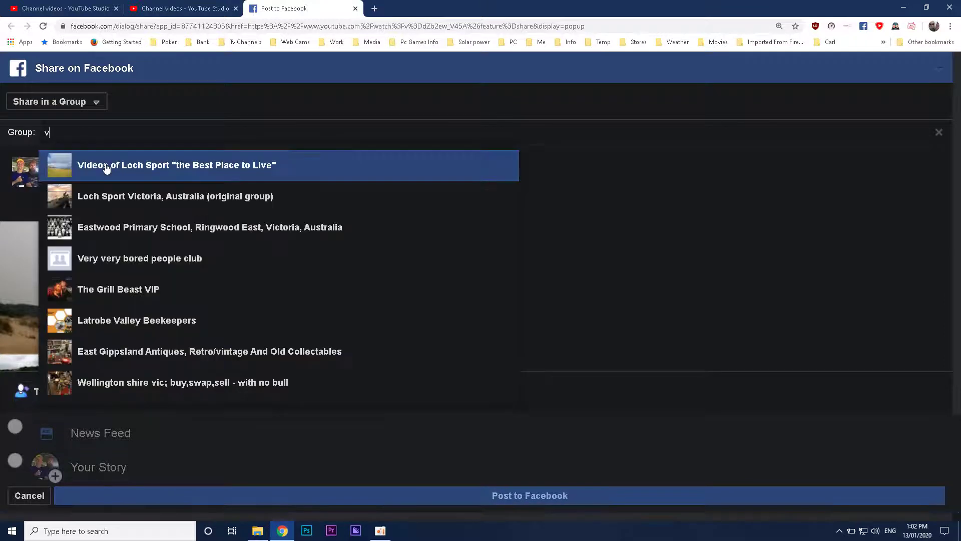
click(106, 167)
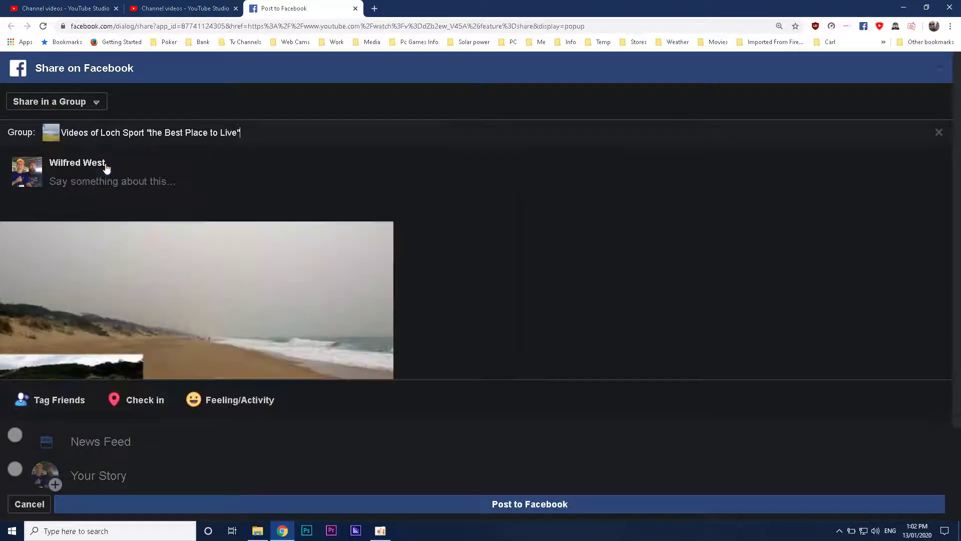
click(472, 505)
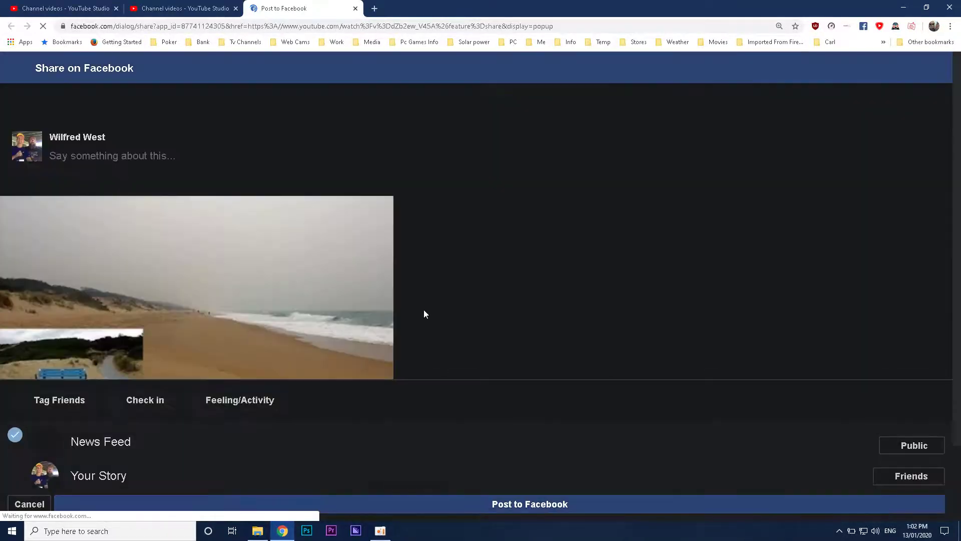
click(519, 504)
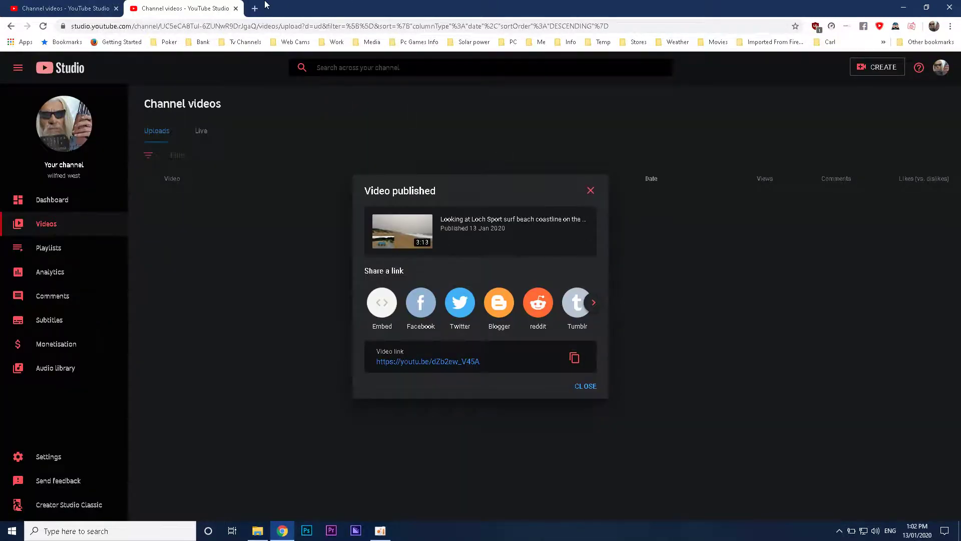
- Close the published video's tab, copy 'Surf Beach' from the title, and scroll the details
click(237, 8)
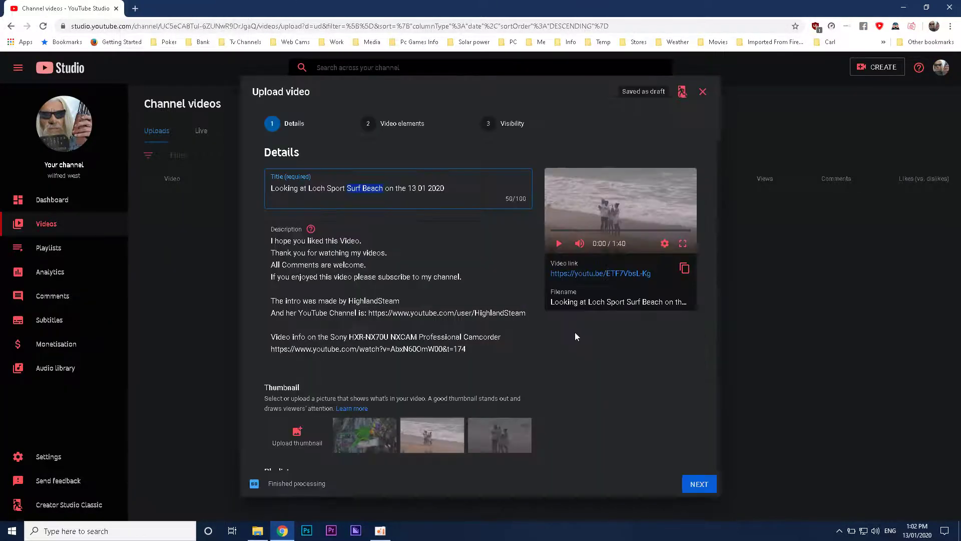
right_click(359, 188)
click(386, 223)
click(466, 189)
scroll(409, 426, down, 1)
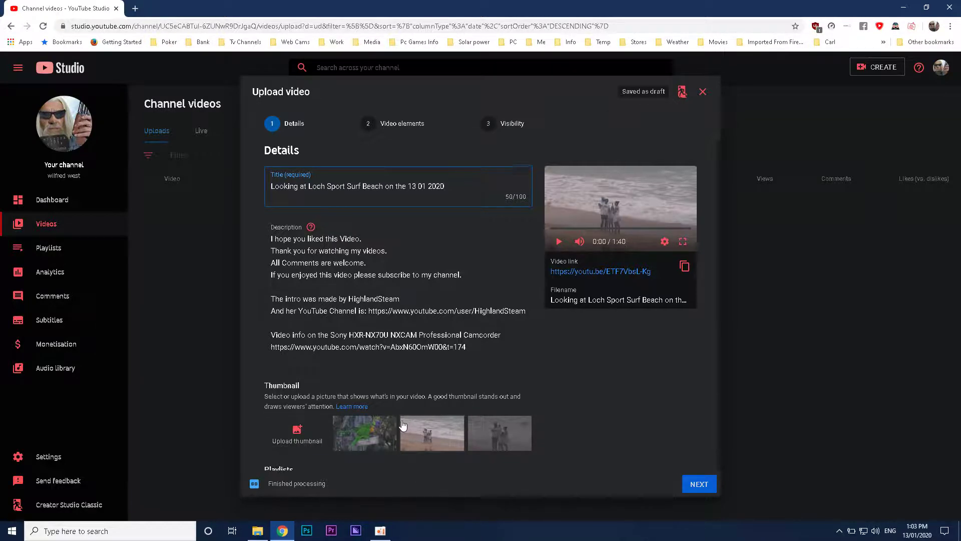
scroll(406, 425, down, 3)
scroll(401, 424, down, 1)
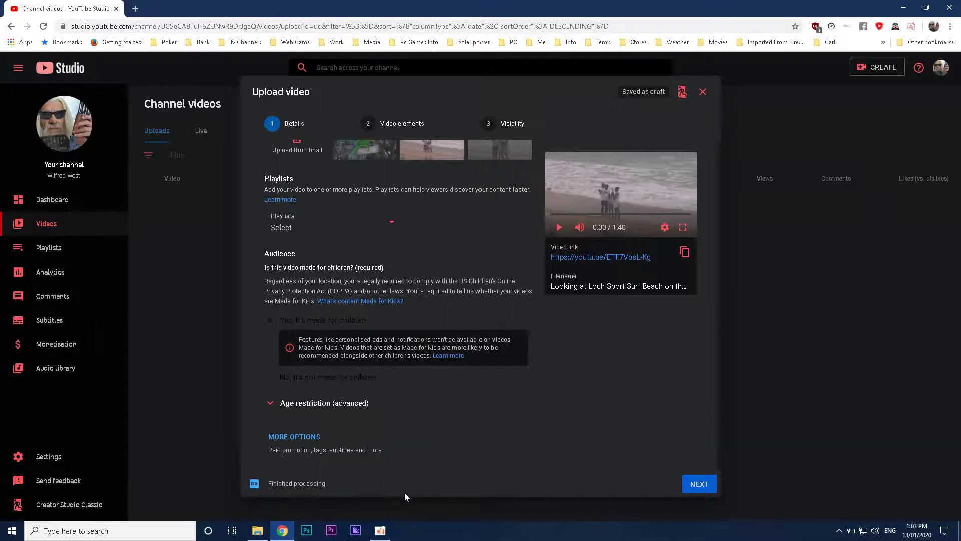
click(378, 531)
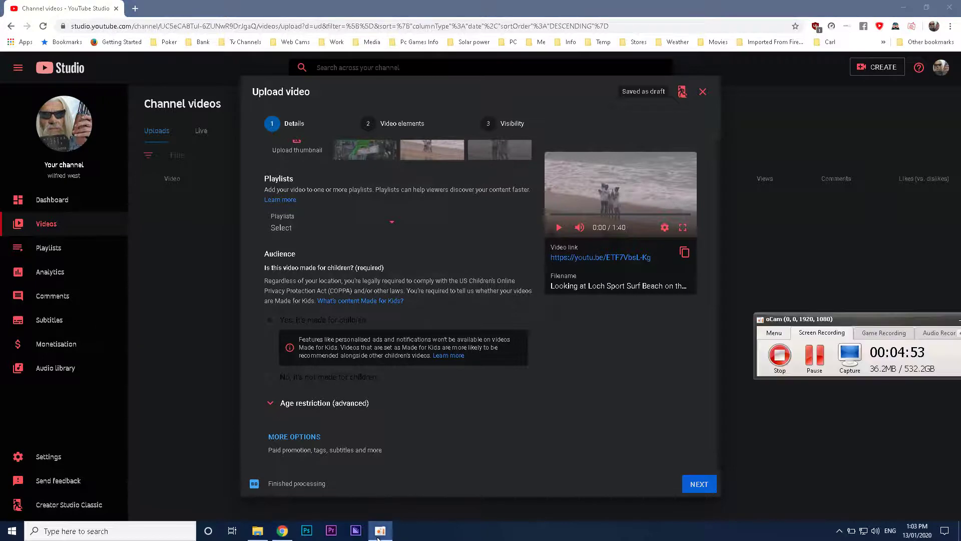